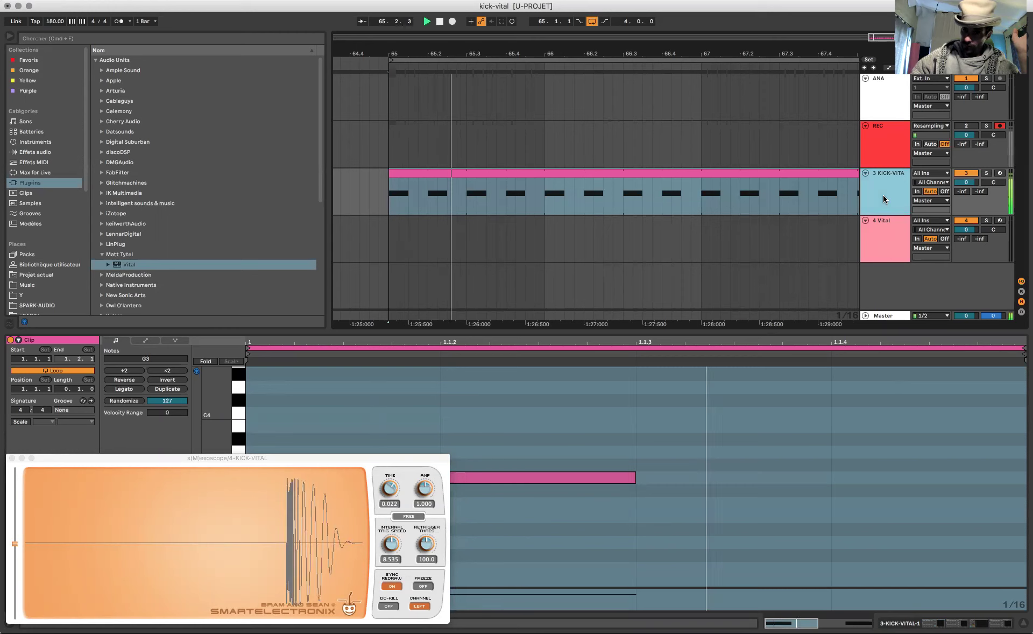
Move the kick MIDI clip from the KICK-VITAL track to the Vital track, starting at bar 65, and bring the Vital synth into full view
{"action": "key", "text": "space"}
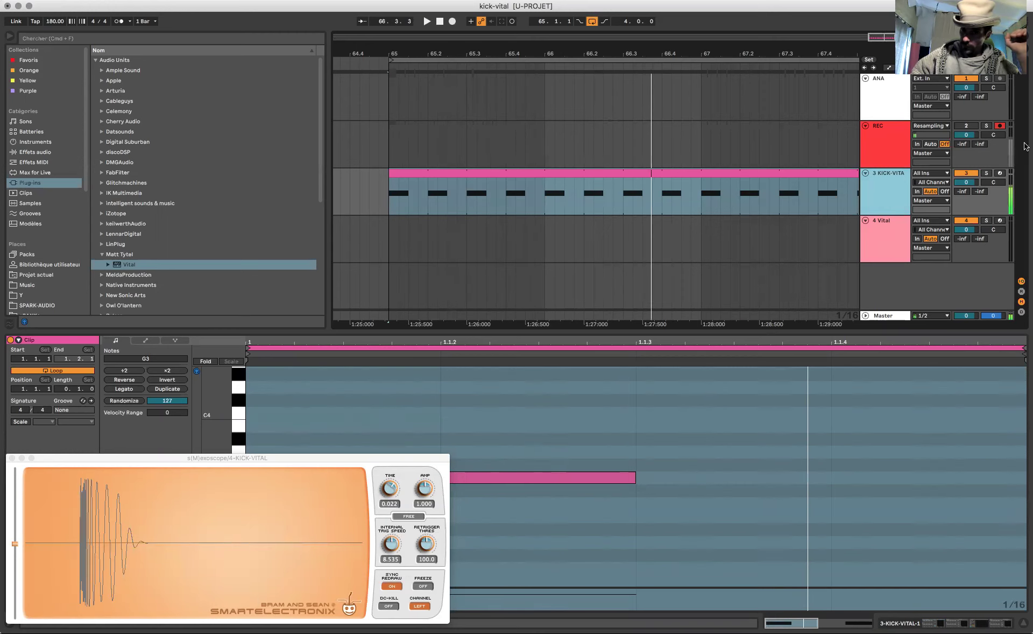
{"action": "left_click", "coordinate": [834, 173]}
{"action": "left_click", "coordinate": [831, 227]}
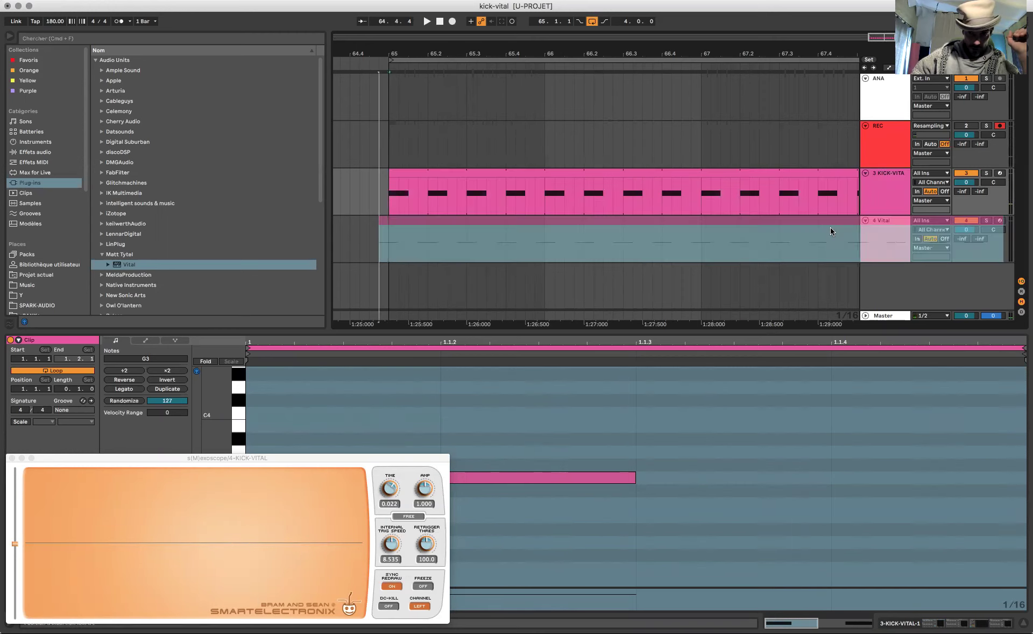
{"action": "left_click_drag", "start_coordinate": [356, 191], "coordinate": [353, 377]}
{"action": "left_click", "coordinate": [406, 216]}
{"action": "left_click", "coordinate": [425, 221]}
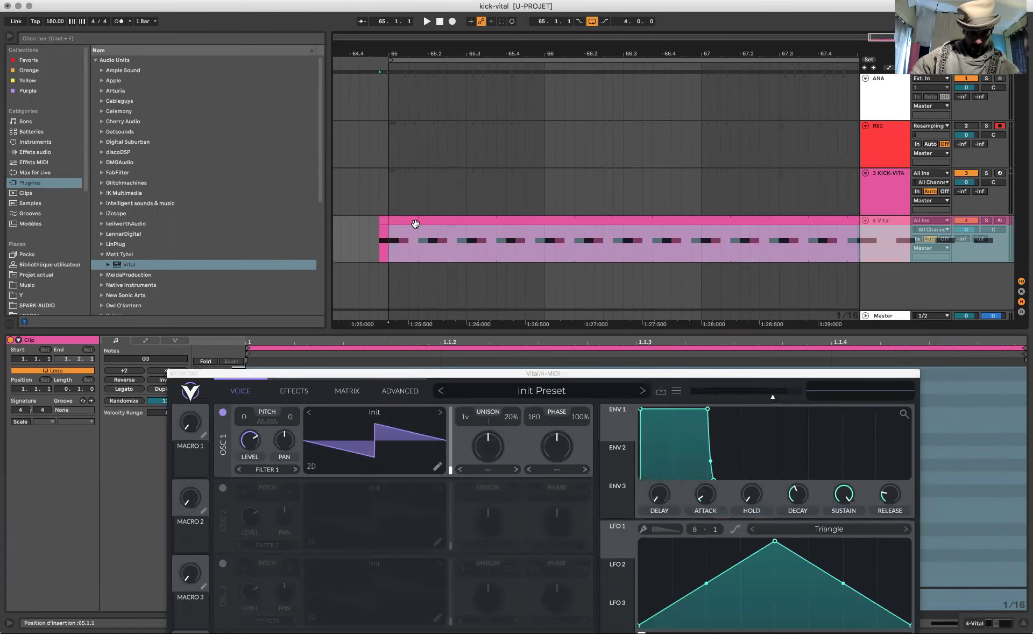
{"action": "left_click_drag", "start_coordinate": [425, 375], "coordinate": [405, 122]}
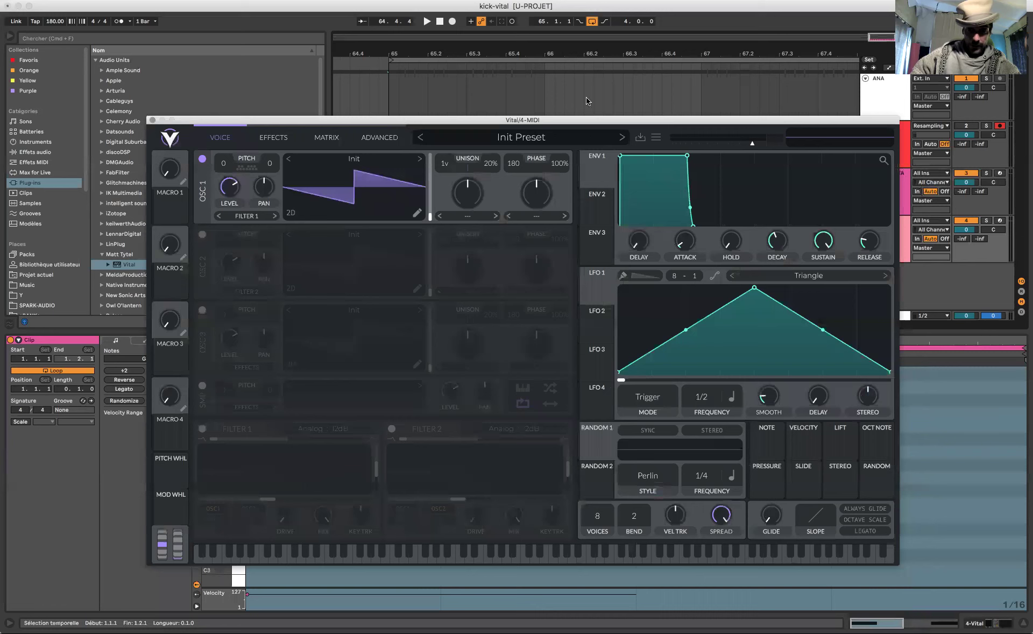
Initialize the Vital preset and set its voice count to 1
{"action": "left_click", "coordinate": [656, 137]}
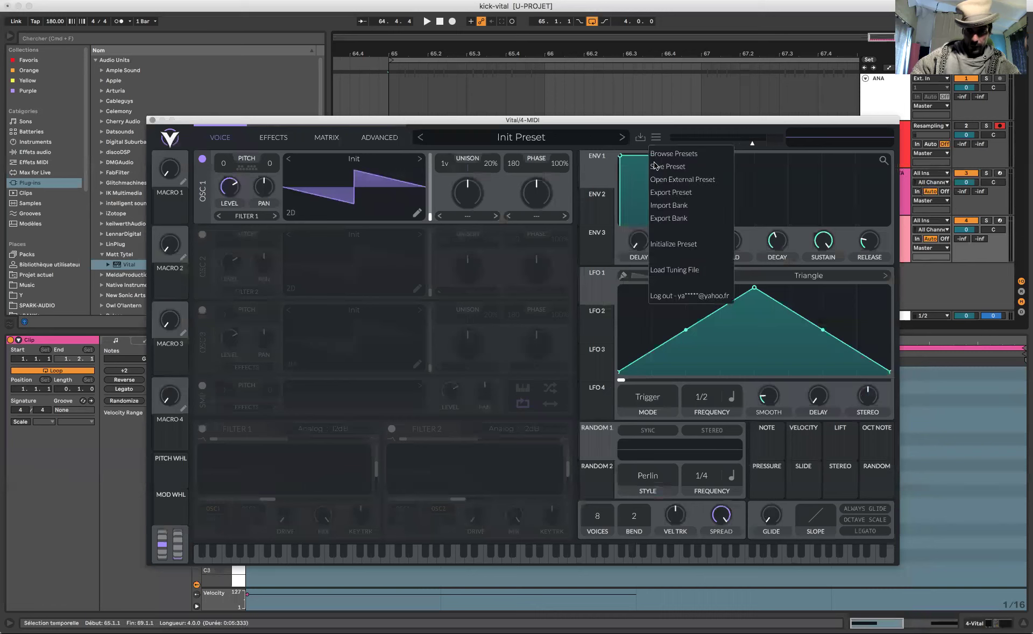
{"action": "left_click", "coordinate": [676, 245]}
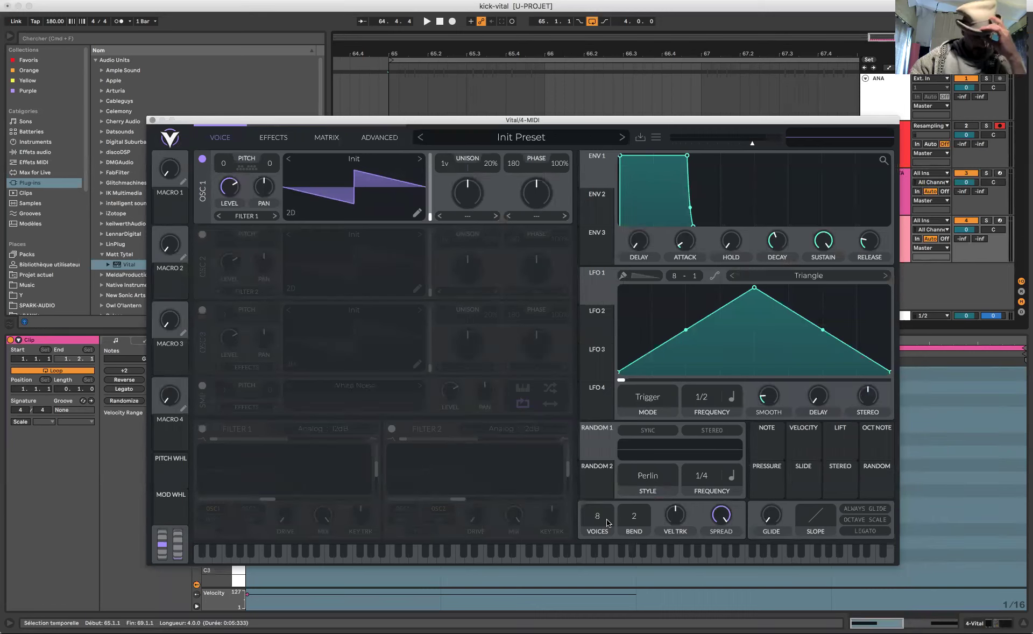
{"action": "left_click_drag", "start_coordinate": [603, 517], "coordinate": [596, 530]}
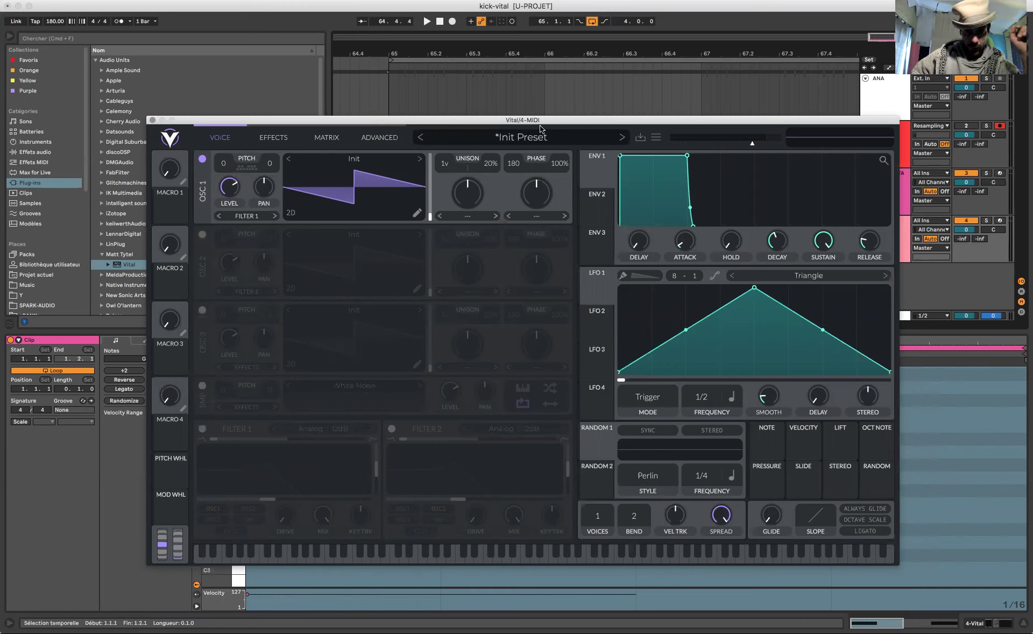
Set oscillator 1's phase to 0 and its phase randomization to 0%, and load the Basic Shapes wavetable
{"action": "left_click_drag", "start_coordinate": [514, 164], "coordinate": [506, 253]}
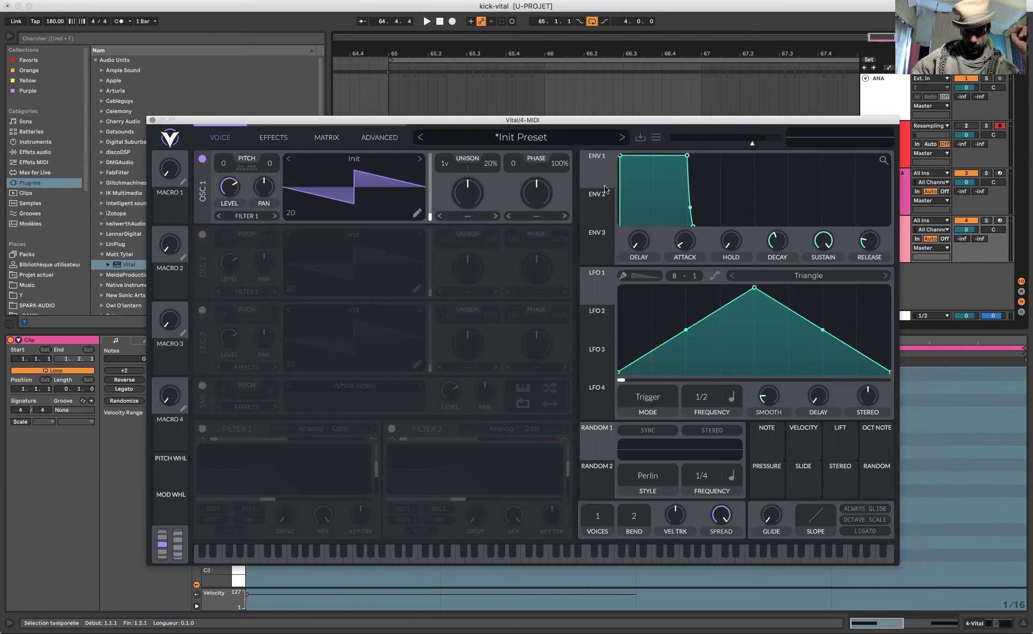
{"action": "left_click_drag", "start_coordinate": [566, 165], "coordinate": [554, 256]}
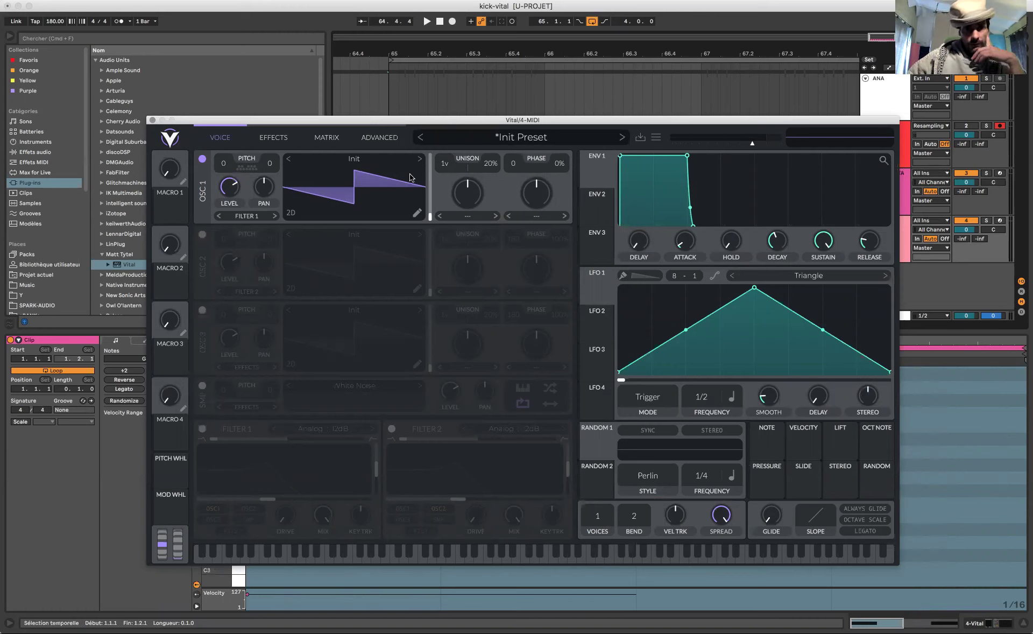
{"action": "left_click", "coordinate": [419, 159]}
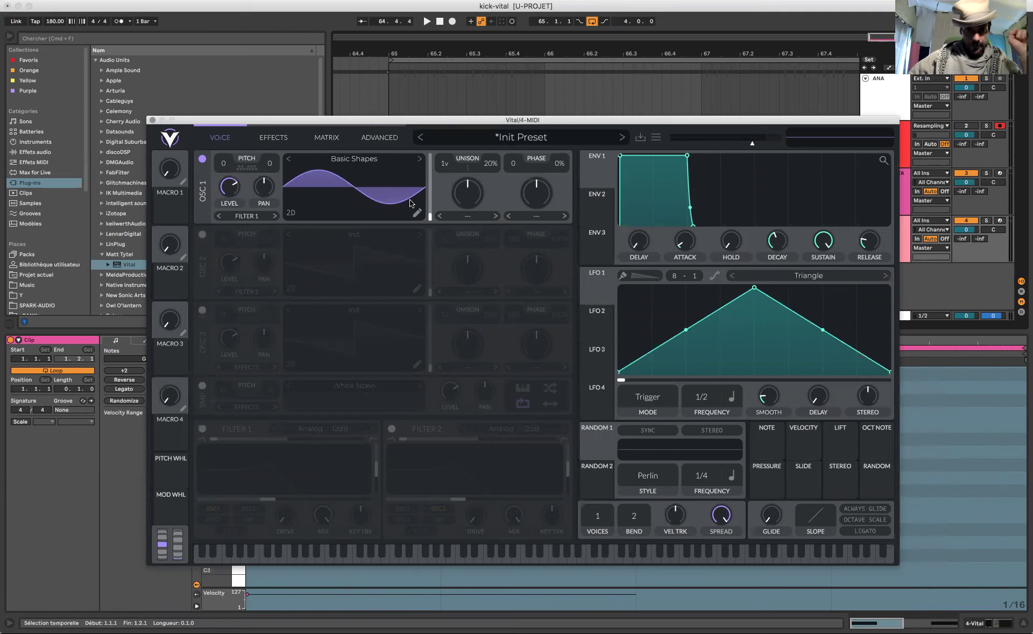
Lower oscillator 1's level to zero and assign LFO 1 to modulate that level
{"action": "left_click_drag", "start_coordinate": [231, 186], "coordinate": [224, 292]}
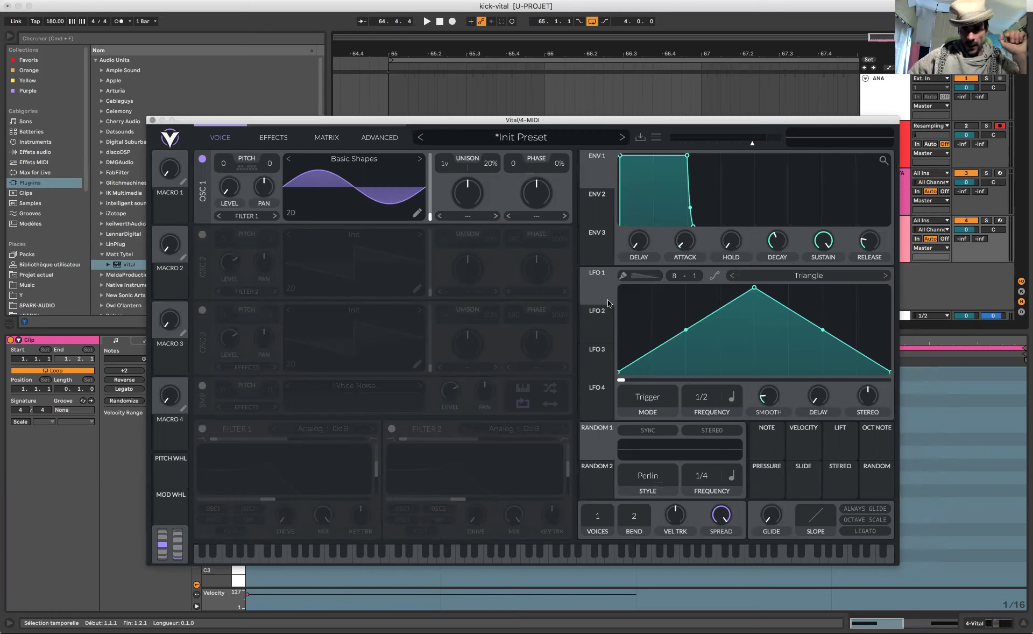
{"action": "left_click_drag", "start_coordinate": [598, 291], "coordinate": [229, 187]}
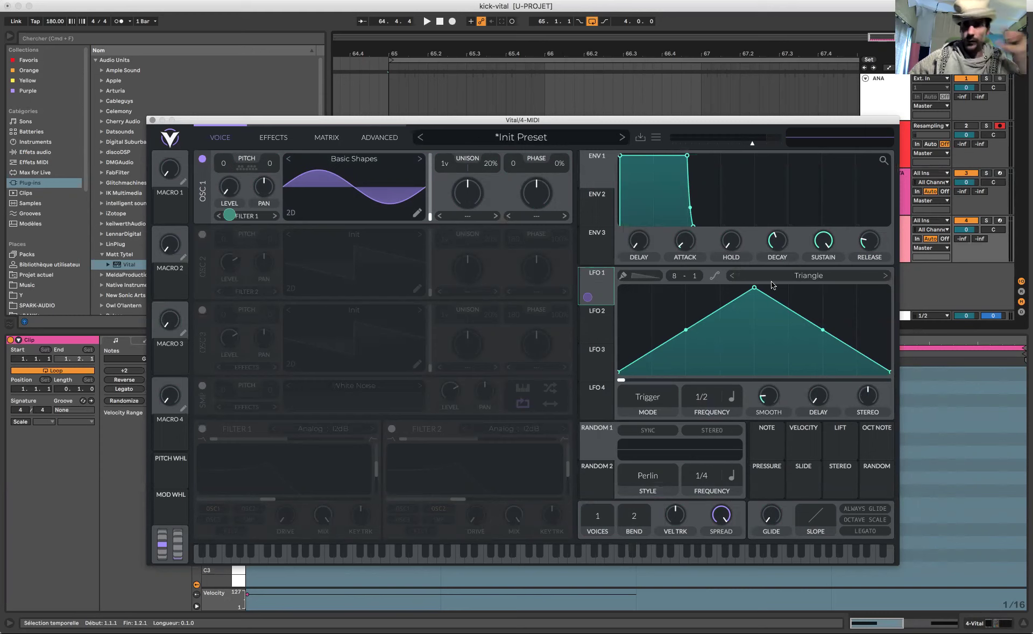
Reshape LFO 1 into a plateau over about the first eighth of the cycle, falling to zero at about a quarter
{"action": "left_click_drag", "start_coordinate": [755, 289], "coordinate": [652, 280]}
{"action": "double_click", "coordinate": [705, 306]}
{"action": "left_click_drag", "start_coordinate": [706, 307], "coordinate": [679, 422]}
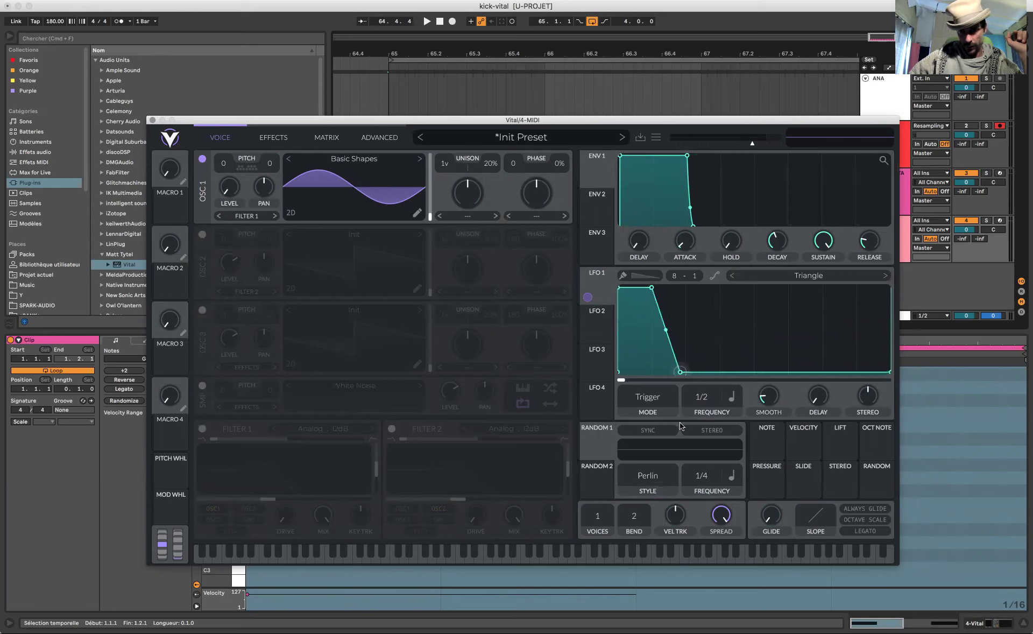
Set LFO 1 to Envelope mode with zero smoothing and play the loop to audition it
{"action": "left_click", "coordinate": [654, 398]}
{"action": "left_click", "coordinate": [642, 452]}
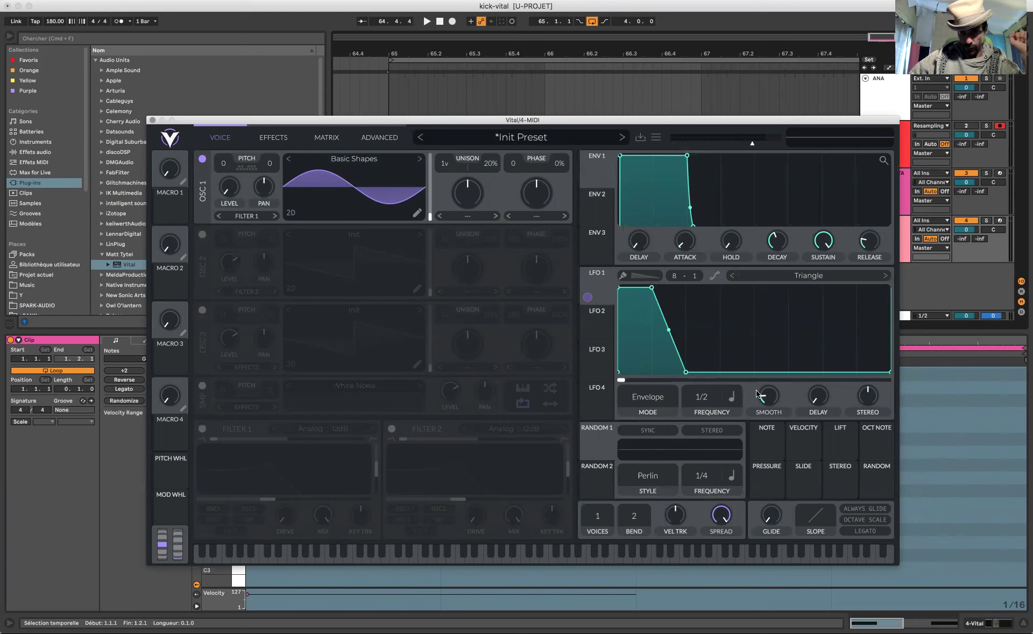
{"action": "left_click_drag", "start_coordinate": [769, 397], "coordinate": [781, 454]}
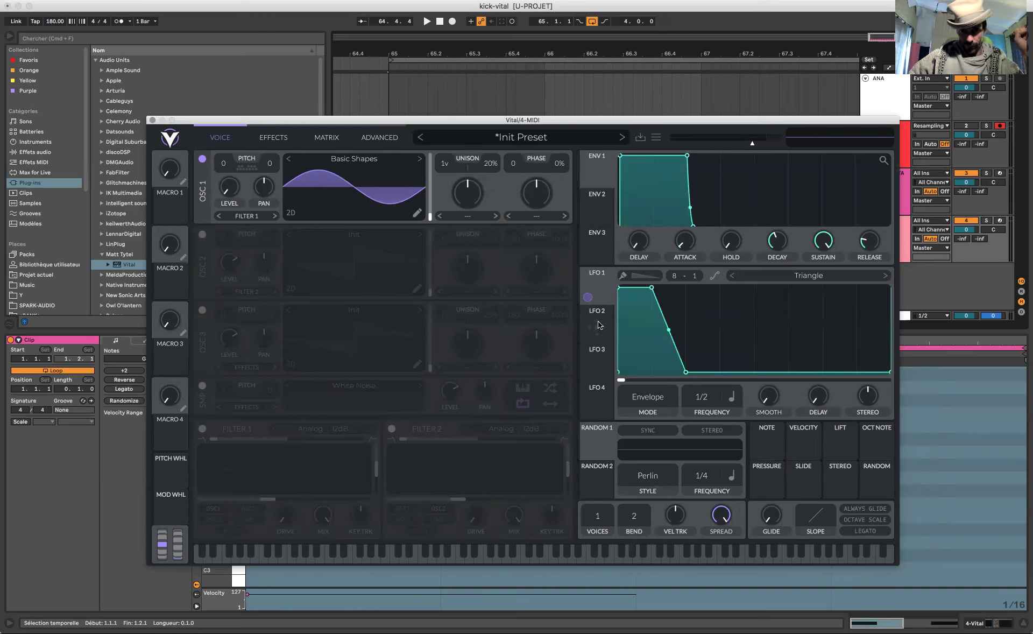
{"action": "key", "text": "space"}
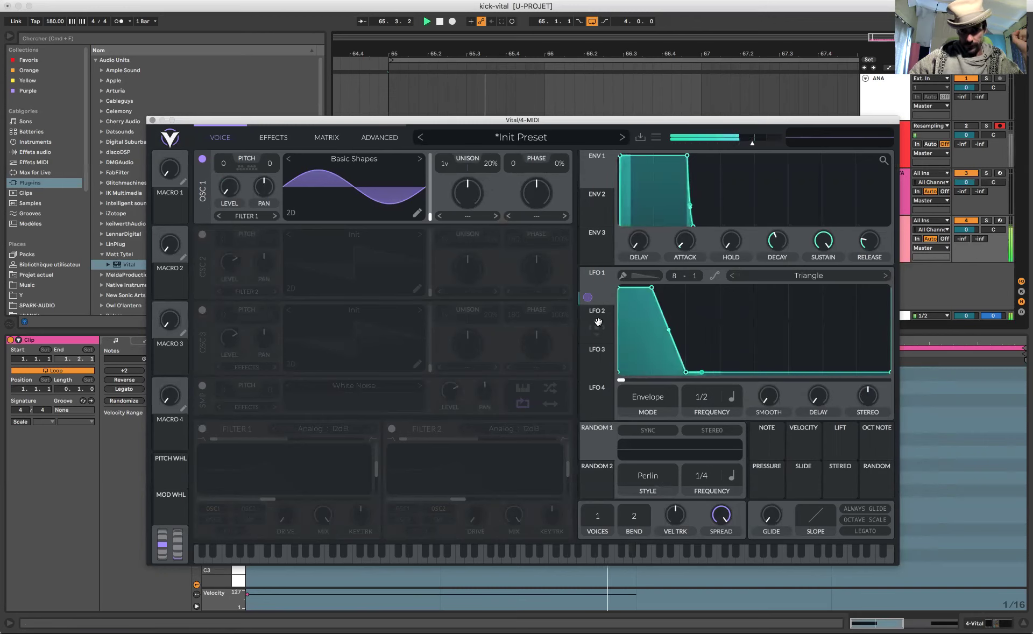
Insert the Pitch MIDI effect before Vital in the track's device chain and set its pitch to -24 st
{"action": "left_click", "coordinate": [975, 623]}
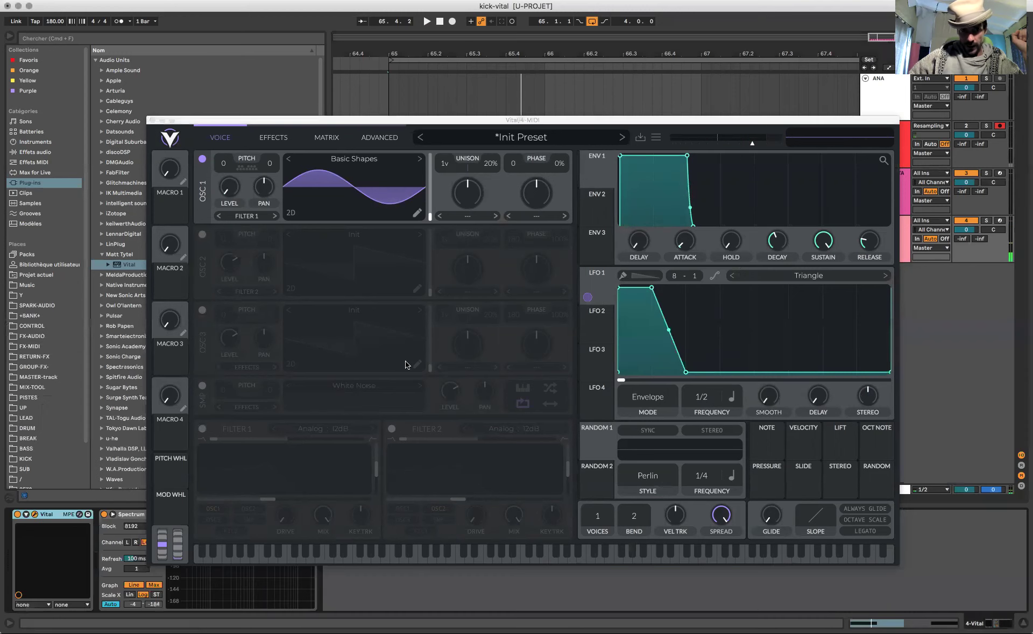
{"action": "left_click_drag", "start_coordinate": [199, 120], "coordinate": [249, 138]}
{"action": "left_click", "coordinate": [38, 184]}
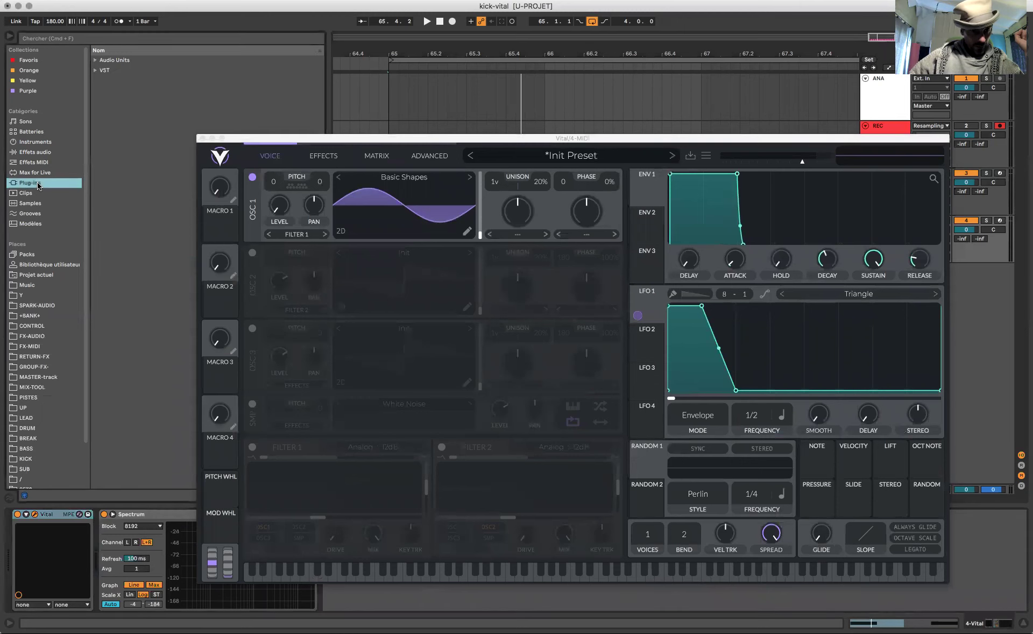
{"action": "left_click", "coordinate": [38, 163]}
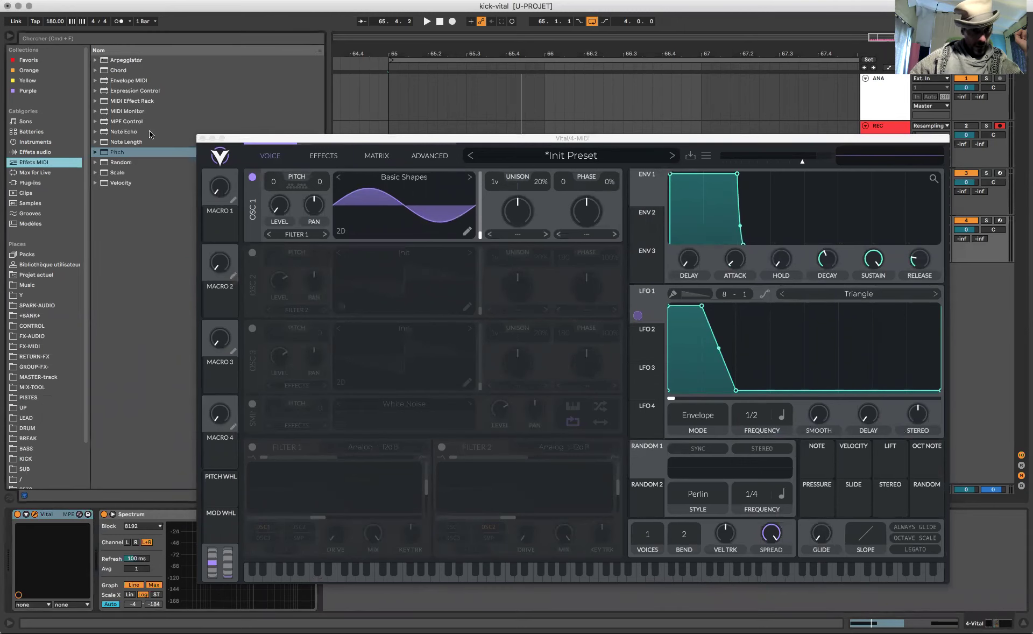
{"action": "left_click_drag", "start_coordinate": [113, 153], "coordinate": [91, 567]}
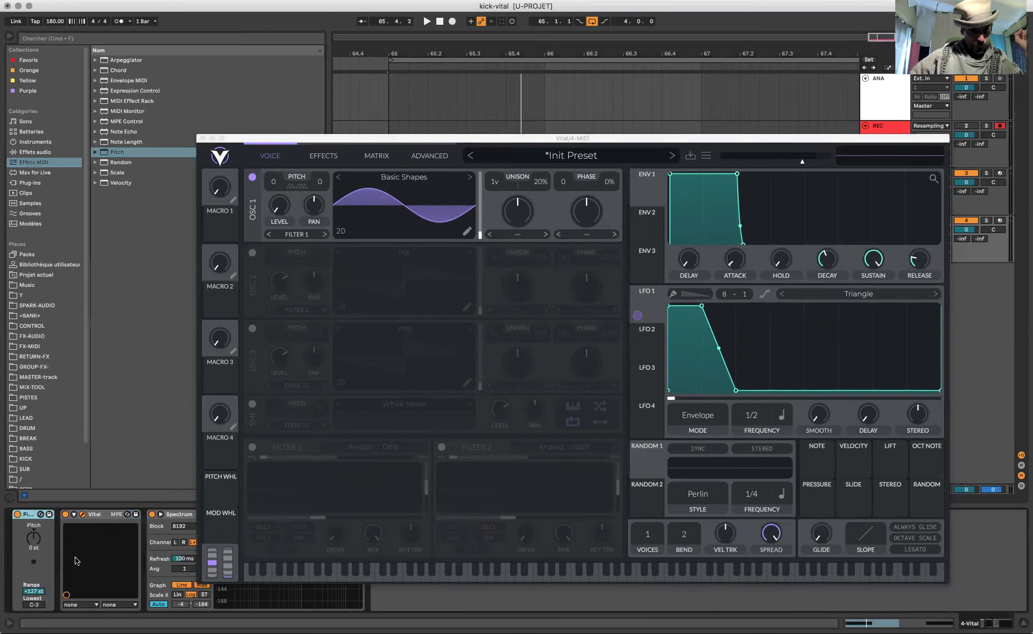
{"action": "left_click", "coordinate": [29, 547]}
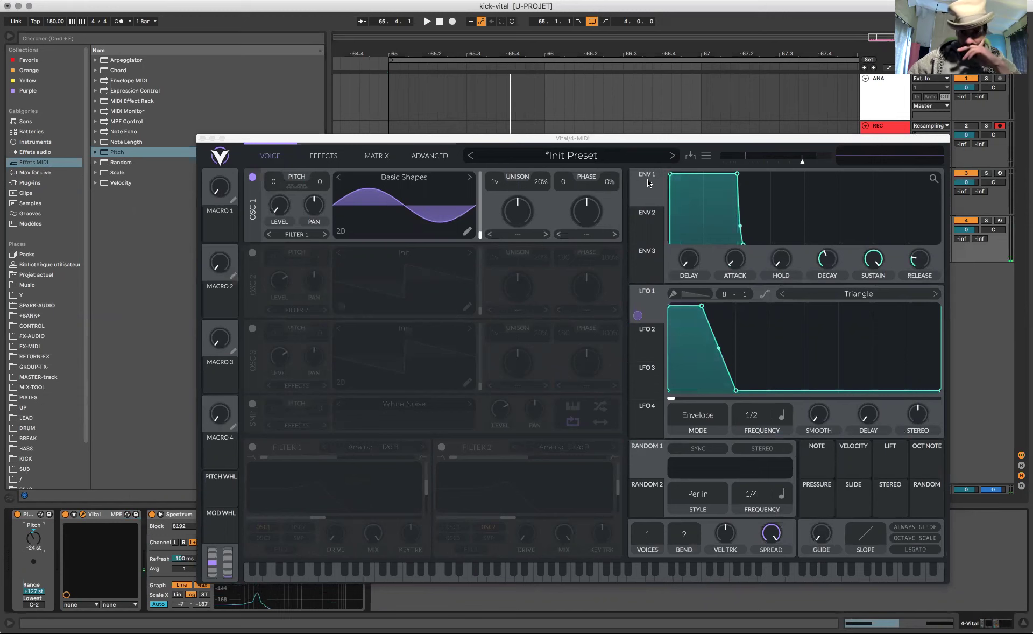
Assign LFO 2 to modulate oscillator 1's pitch transposition and adjust the modulation amount
{"action": "left_click", "coordinate": [652, 344]}
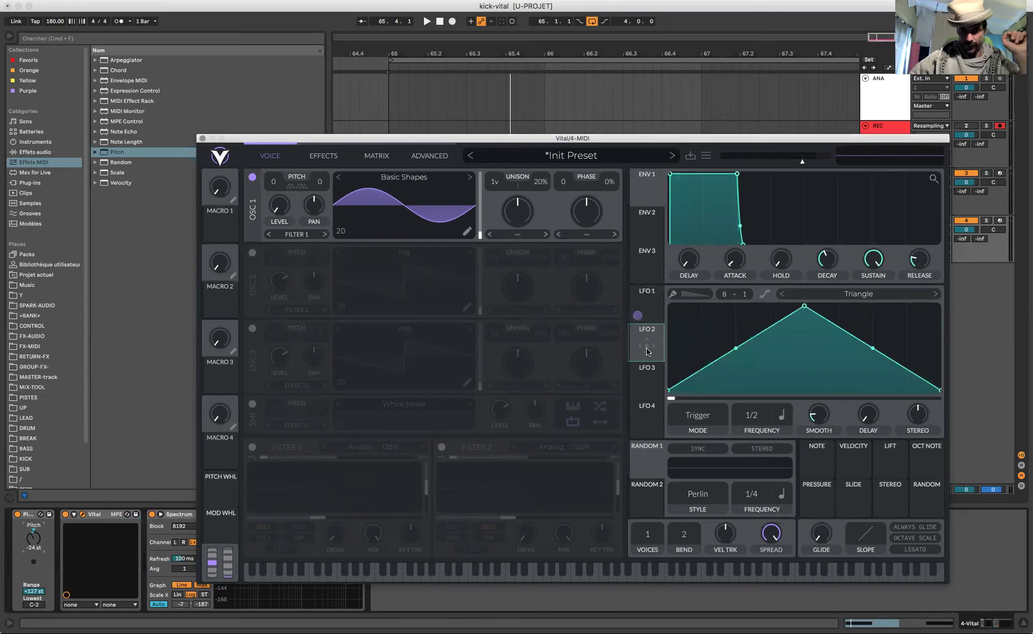
{"action": "left_click_drag", "start_coordinate": [648, 349], "coordinate": [274, 199]}
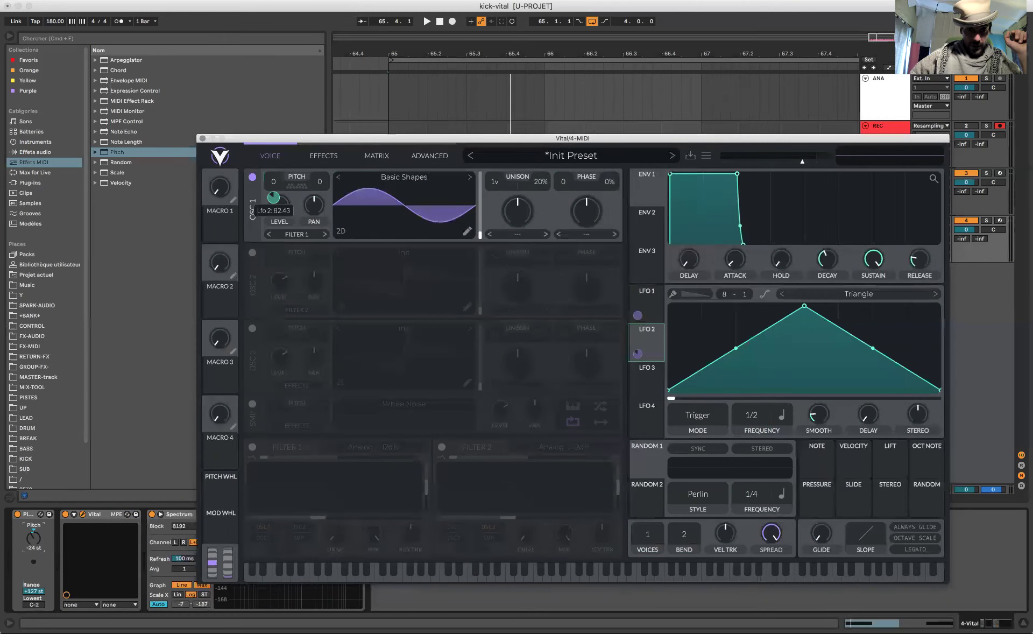
{"action": "left_click_drag", "start_coordinate": [274, 198], "coordinate": [273, 204]}
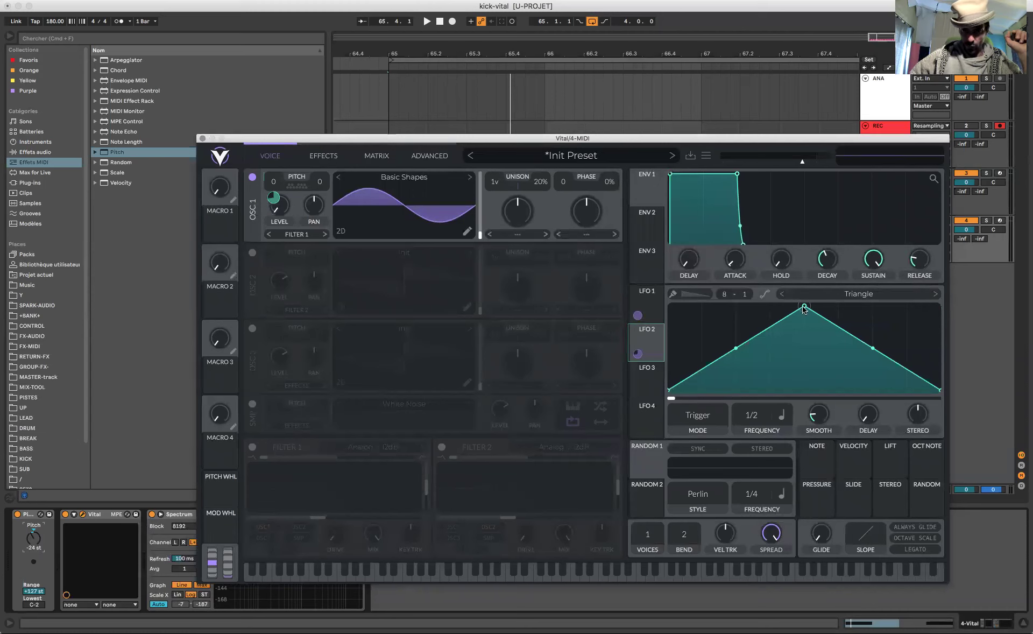
Reshape LFO 2 into a ramp falling to zero at about a quarter of the cycle, in Envelope mode with zero smoothing
{"action": "left_click_drag", "start_coordinate": [804, 308], "coordinate": [669, 306]}
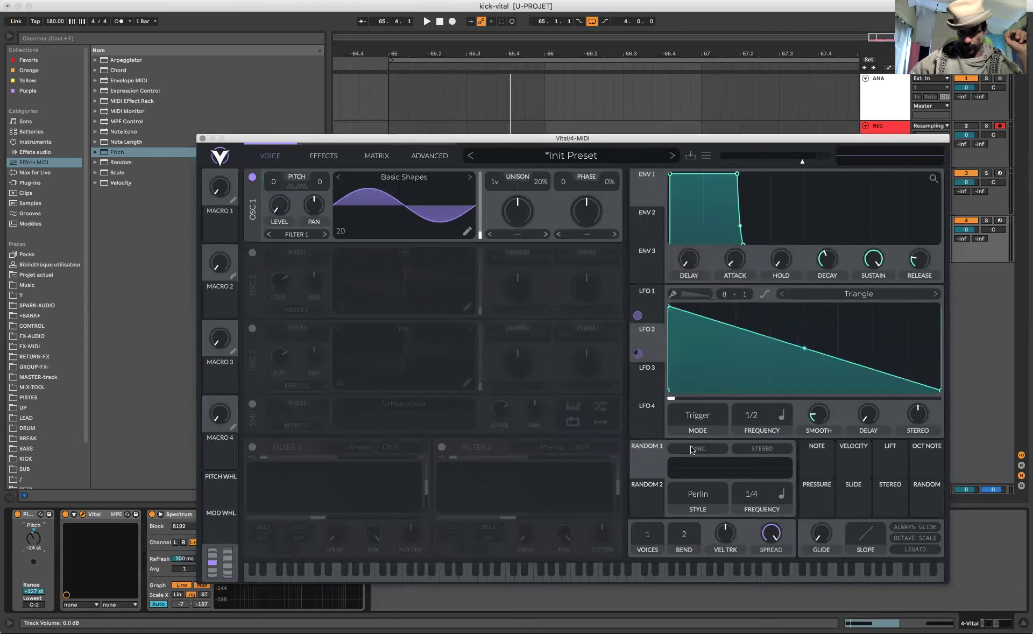
{"action": "left_click", "coordinate": [696, 417]}
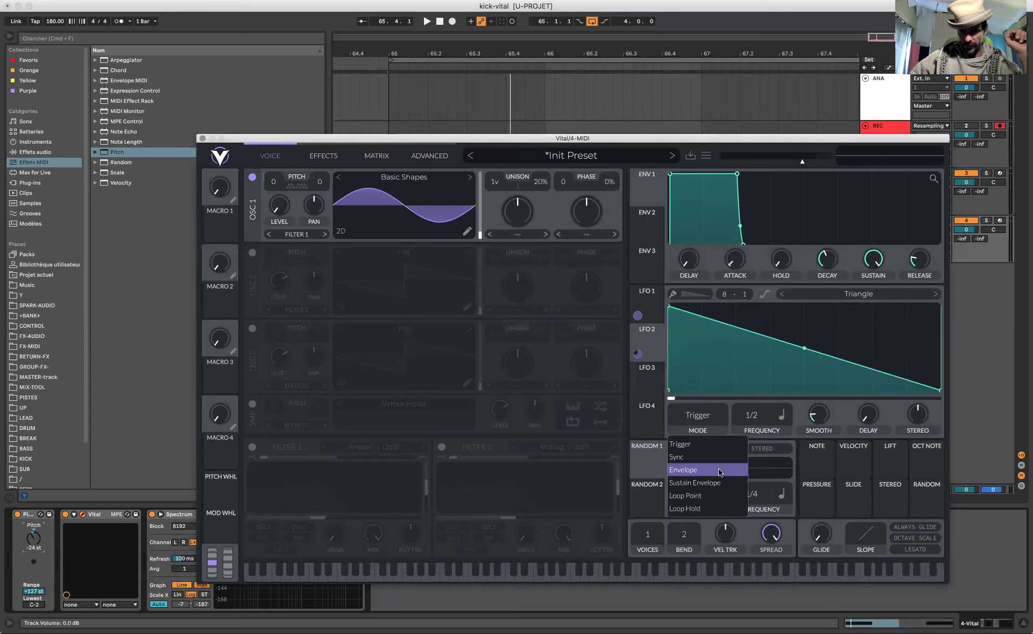
{"action": "left_click", "coordinate": [700, 469]}
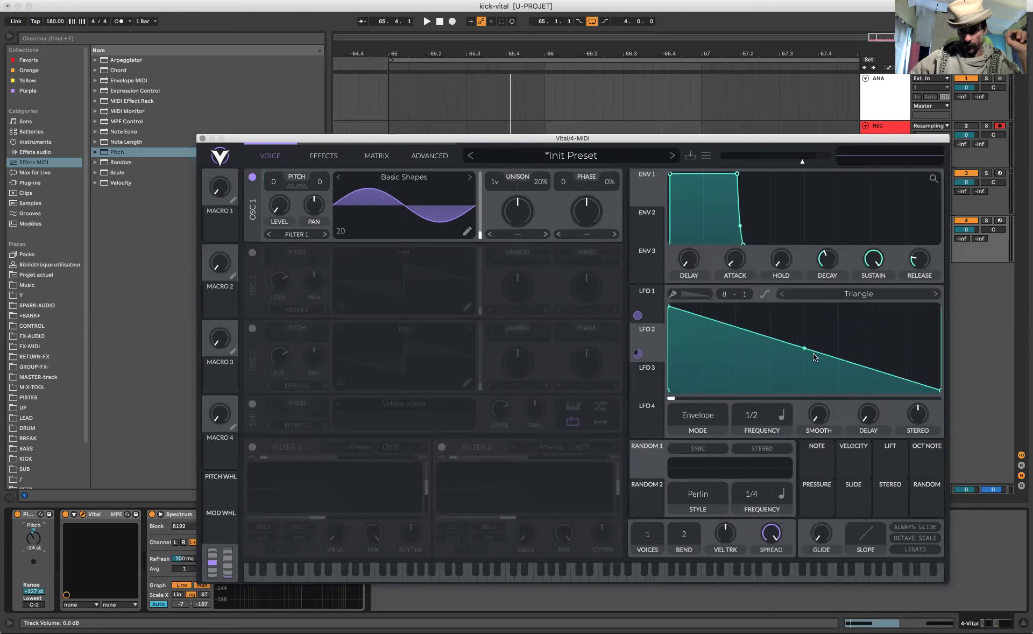
{"action": "double_click", "coordinate": [773, 345]}
{"action": "left_click_drag", "start_coordinate": [773, 344], "coordinate": [734, 466]}
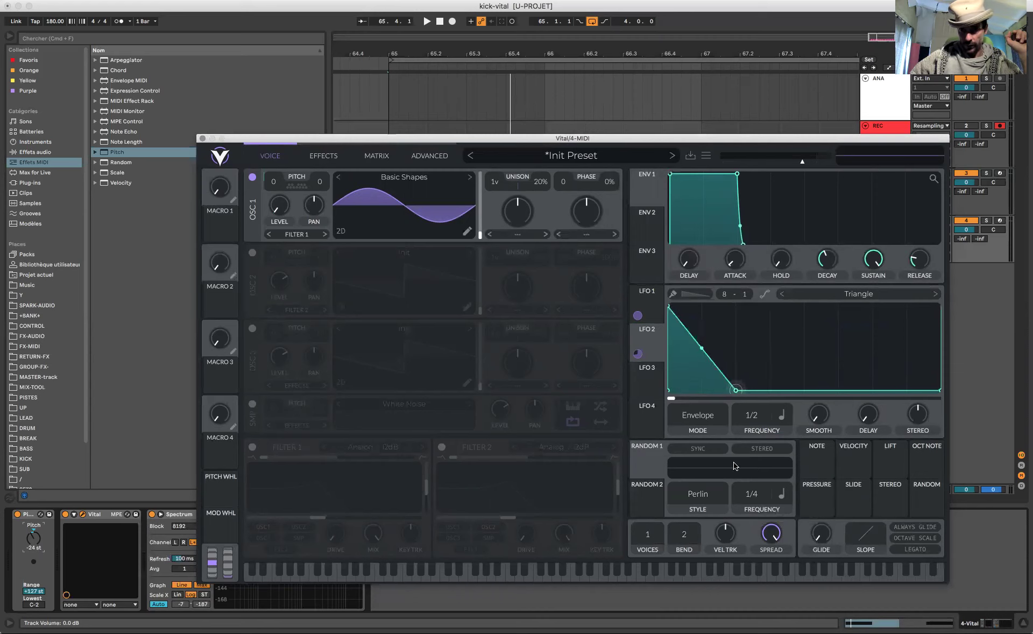
Set LFO 2's frequency to 1/16 and audition the kick
{"action": "left_click_drag", "start_coordinate": [757, 412], "coordinate": [752, 391]}
{"action": "key", "text": "space"}
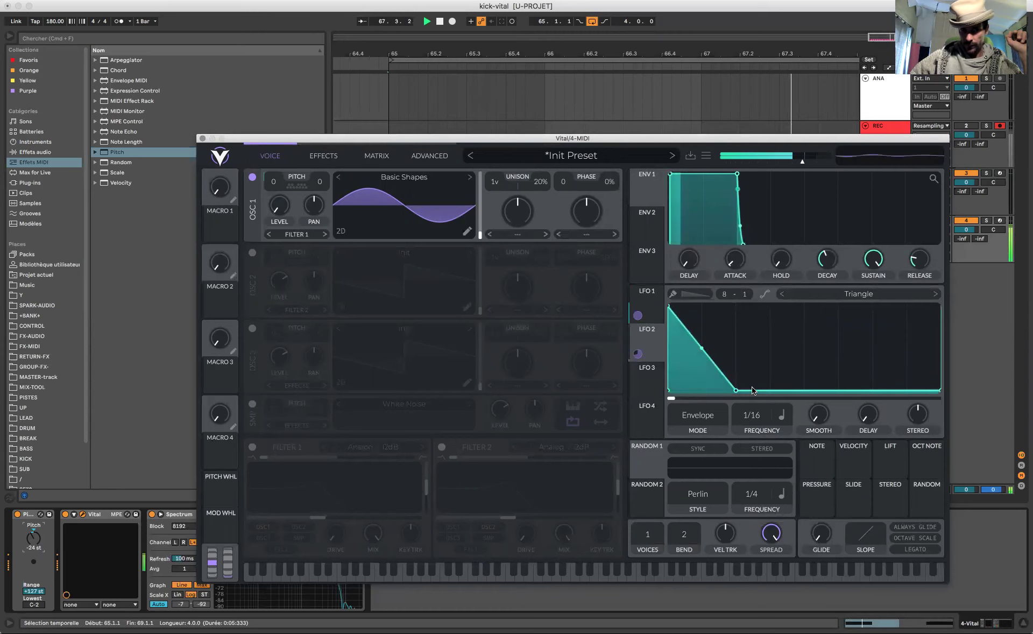
{"action": "key", "text": "space"}
Set the Pitch effect to -36 st, playing the loop briefly to check the kick
{"action": "left_click", "coordinate": [31, 546]}
{"action": "key", "text": "space"}
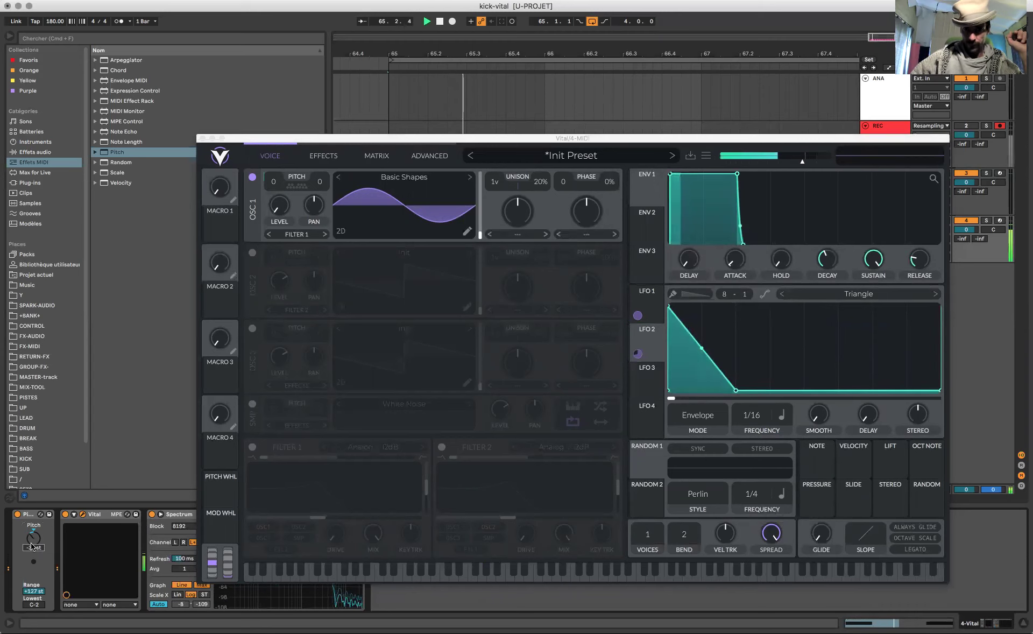
{"action": "key", "text": "space"}
{"action": "type", "text": "-36"}
{"action": "key", "text": "Return"}
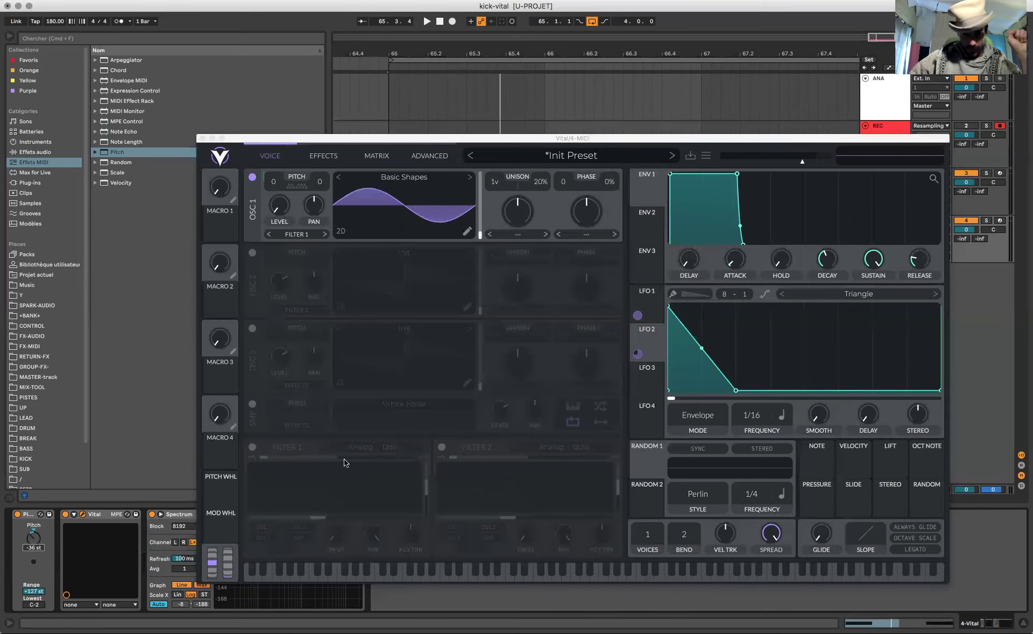
Enable the White Noise sampler, lower its level to zero and assign LFO 3 to modulate that level
{"action": "left_click", "coordinate": [252, 404]}
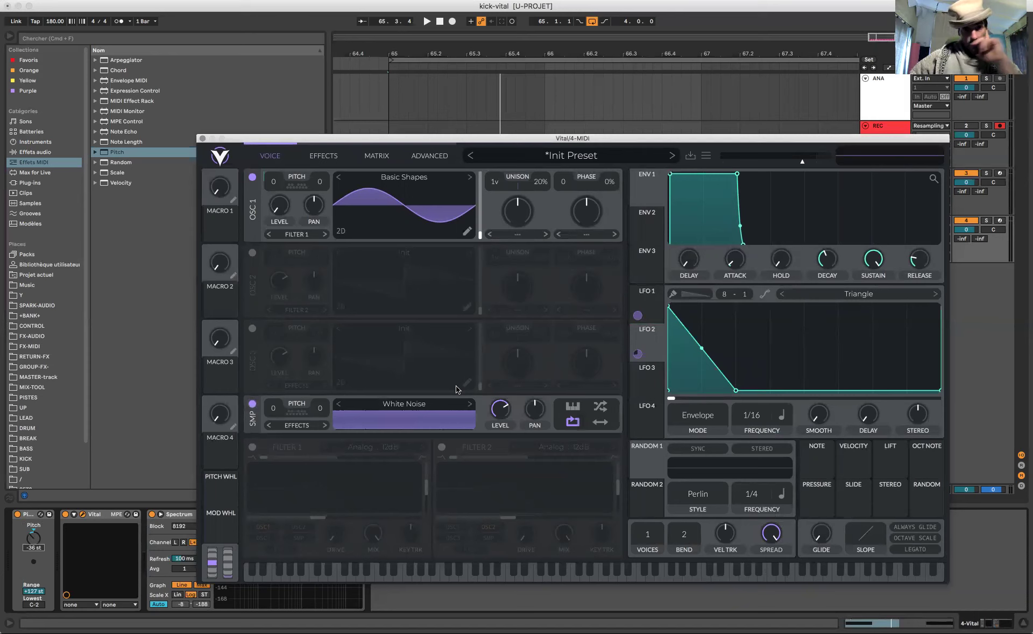
{"action": "left_click_drag", "start_coordinate": [501, 407], "coordinate": [500, 439]}
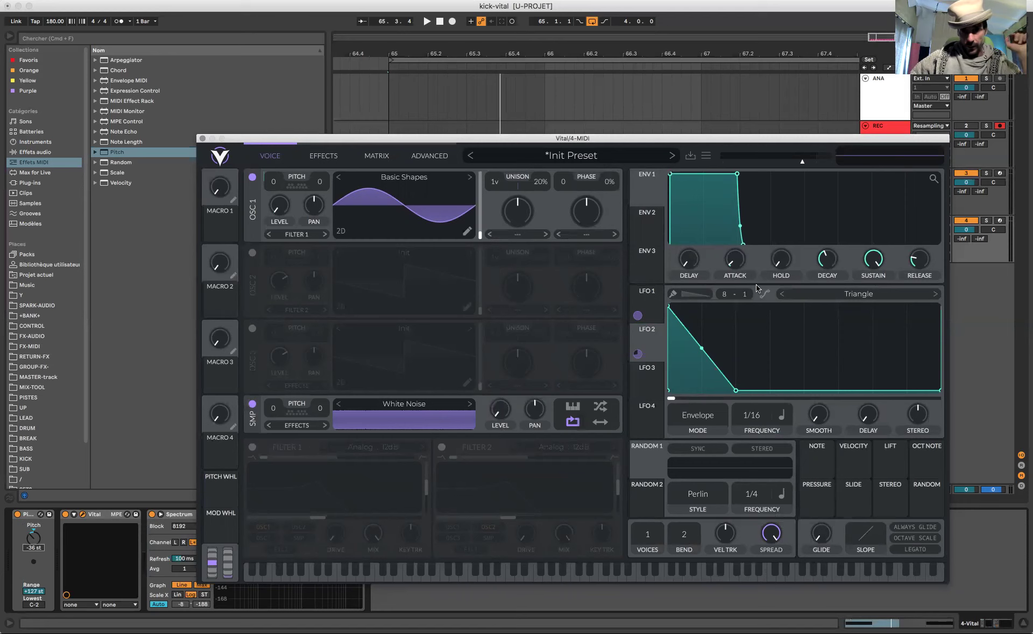
{"action": "left_click", "coordinate": [648, 377]}
{"action": "left_click_drag", "start_coordinate": [644, 387], "coordinate": [497, 412]}
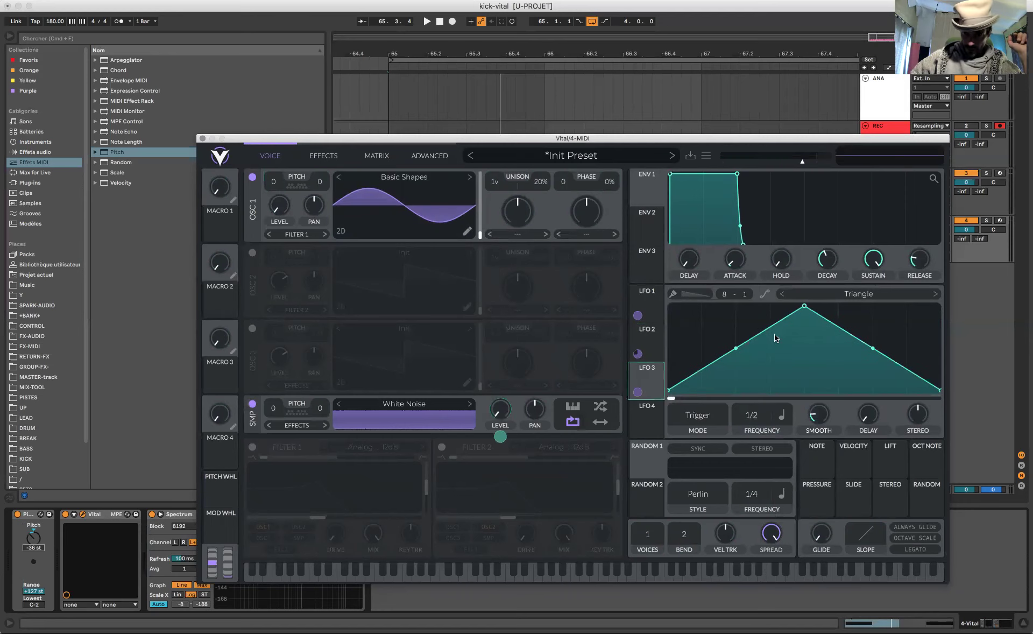
Reshape LFO 3 into a ramp falling from full level to zero at about one eighth of the cycle
{"action": "left_click_drag", "start_coordinate": [804, 306], "coordinate": [669, 306]}
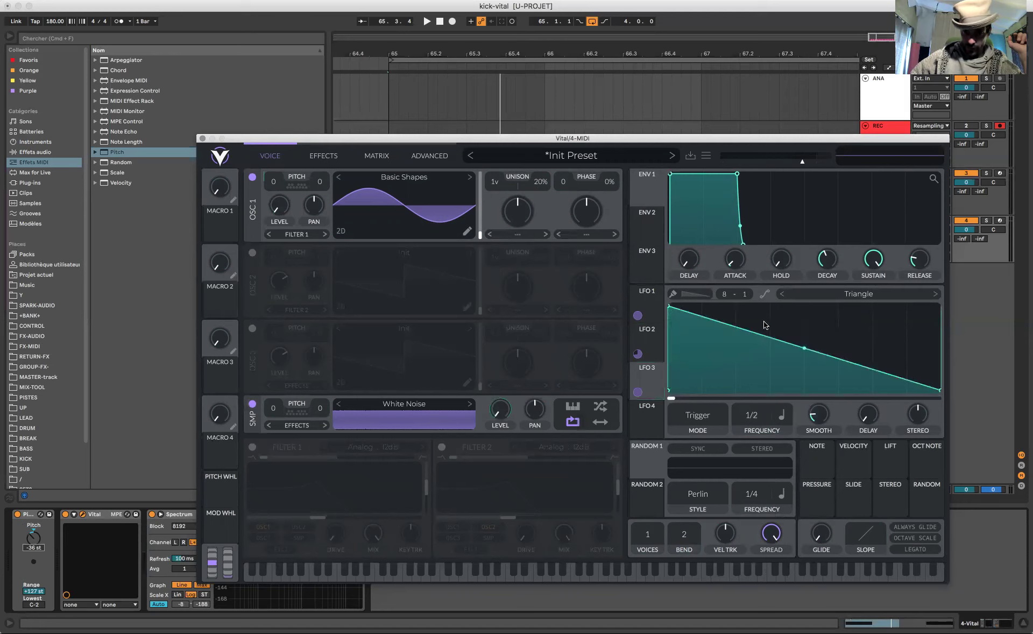
{"action": "double_click", "coordinate": [720, 328]}
{"action": "left_click_drag", "start_coordinate": [720, 329], "coordinate": [702, 472]}
Set LFO 3 to a frequency of 1/16 and Envelope mode, with its smoothing at zero
{"action": "left_click_drag", "start_coordinate": [756, 420], "coordinate": [755, 386]}
{"action": "left_click_drag", "start_coordinate": [832, 432], "coordinate": [786, 466]}
{"action": "left_click", "coordinate": [710, 417]}
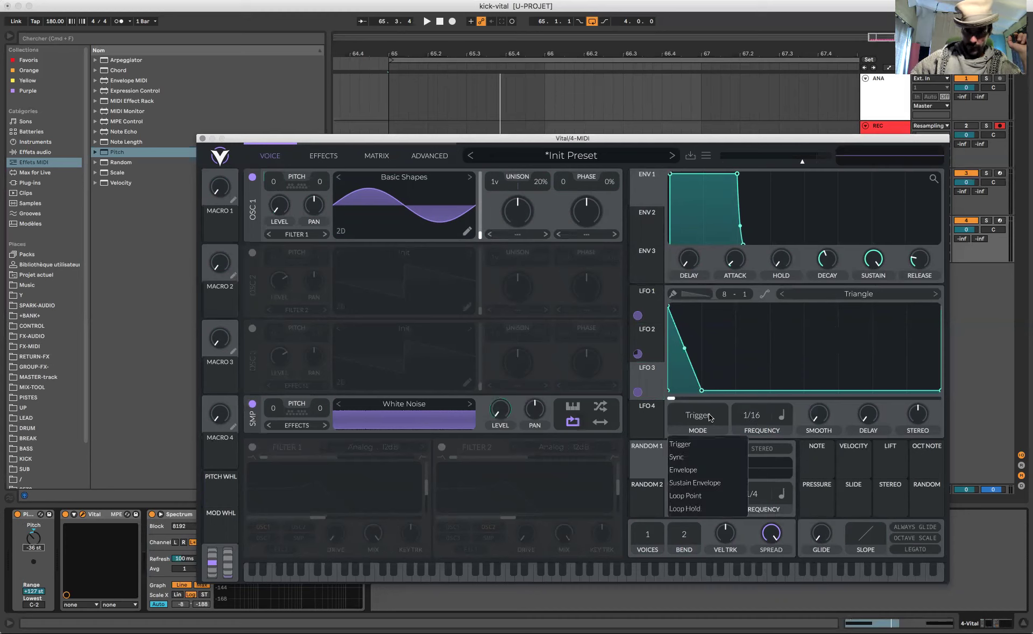
{"action": "left_click", "coordinate": [700, 469]}
Bend LFO 3's falling segment into a steep concave curve while auditioning the kick
{"action": "key", "text": "space"}
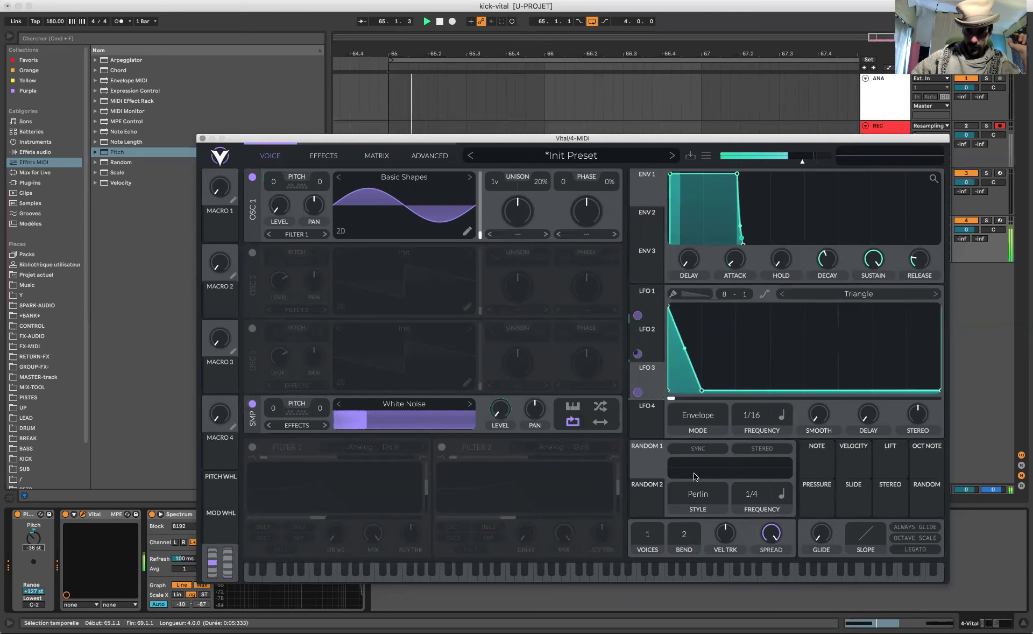
{"action": "left_click_drag", "start_coordinate": [685, 349], "coordinate": [685, 372]}
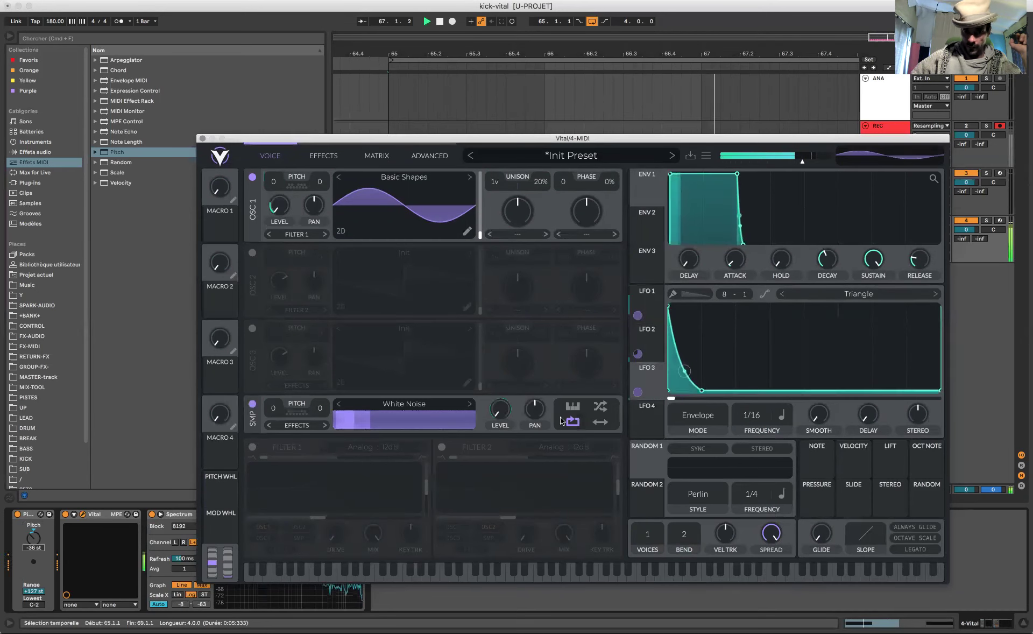
{"action": "key", "text": "space"}
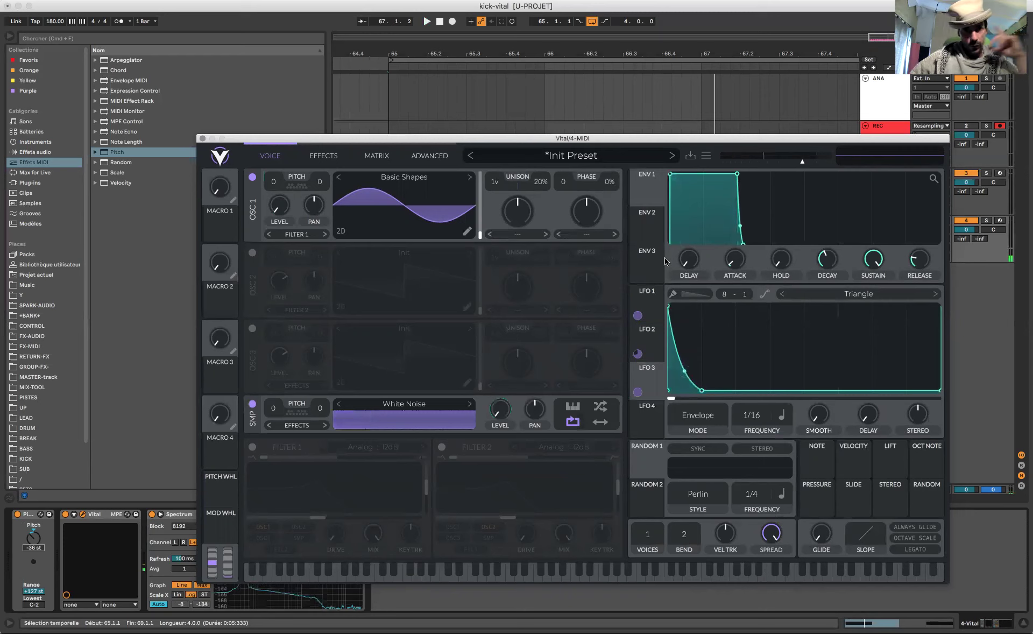
Enable the Distortion effect with the Hard Clip type and lower its mix to about half
{"action": "left_click", "coordinate": [326, 156]}
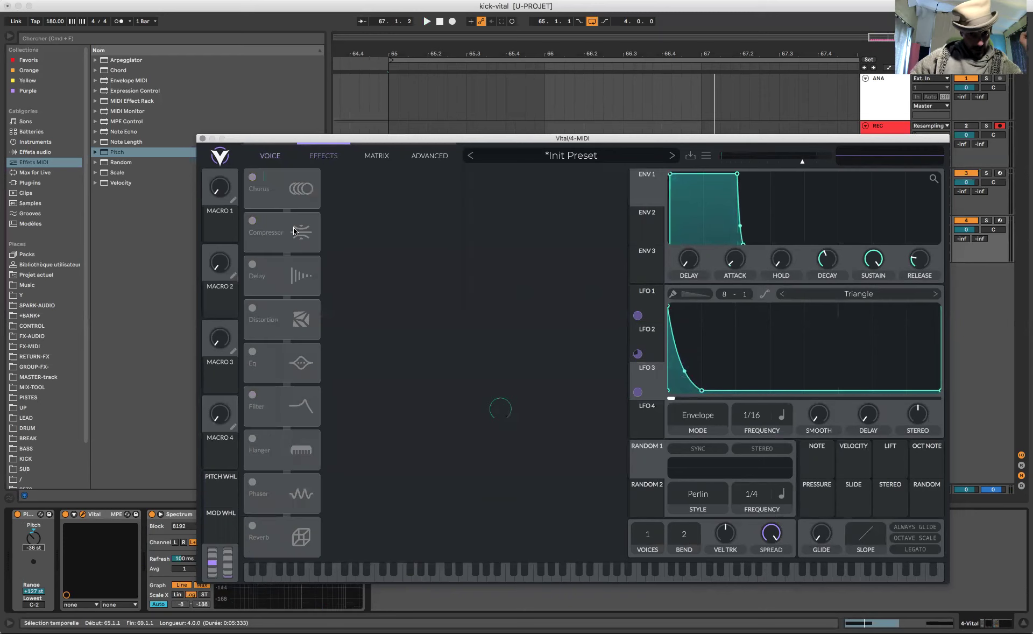
{"action": "left_click", "coordinate": [252, 307]}
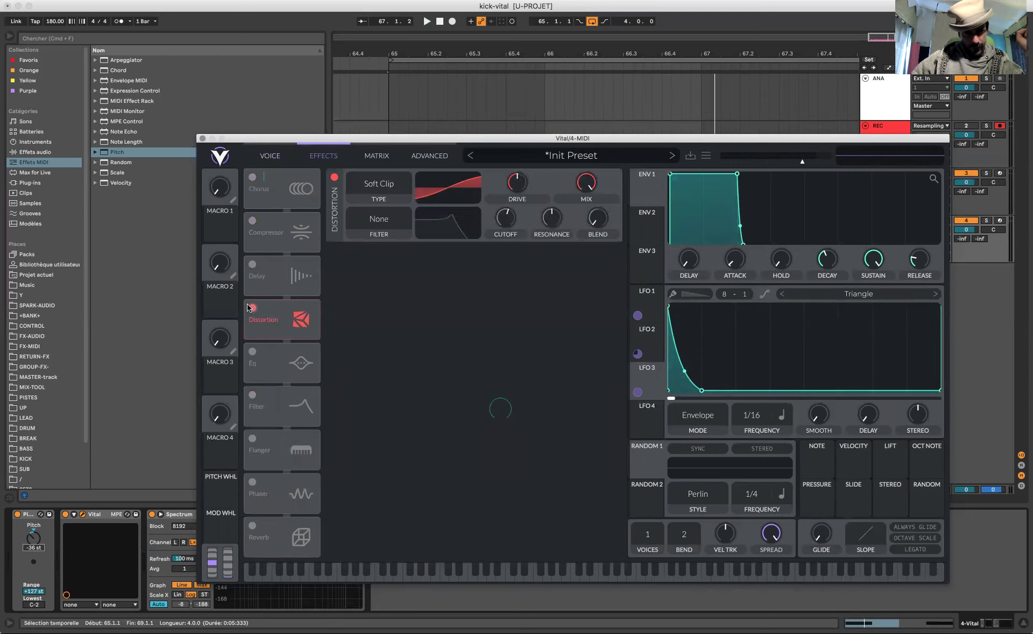
{"action": "left_click", "coordinate": [375, 182]}
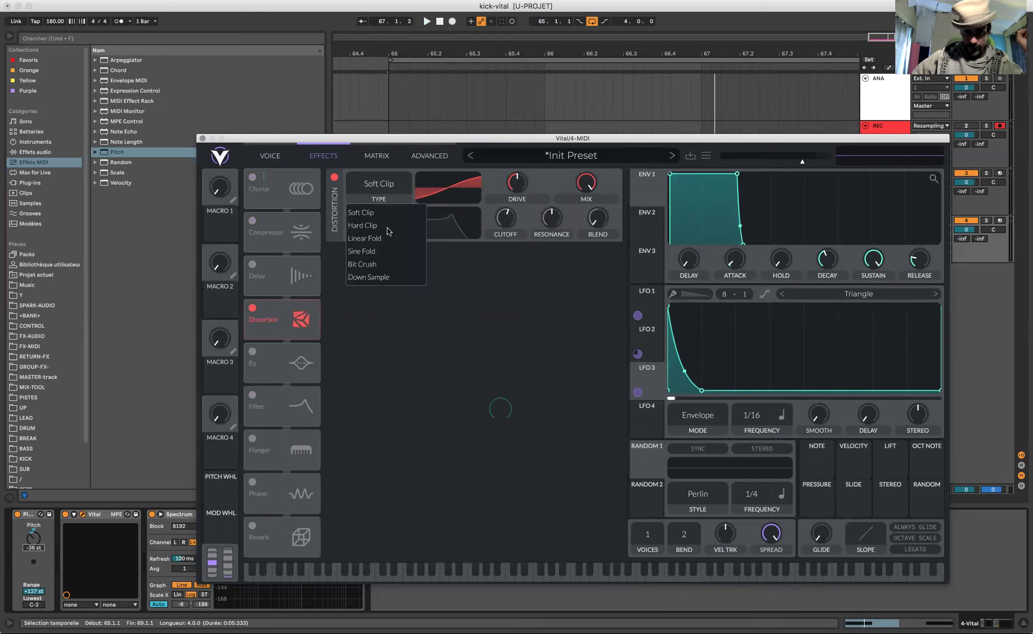
{"action": "left_click", "coordinate": [377, 224]}
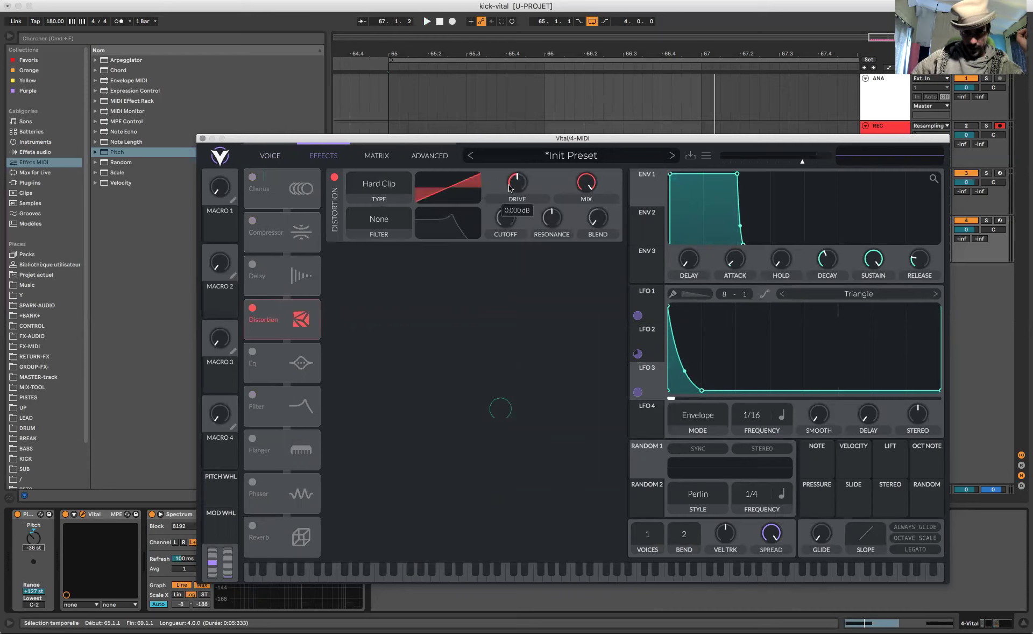
{"action": "scroll", "coordinate": [510, 187], "scroll_direction": "down", "scroll_amount": 1}
{"action": "scroll", "coordinate": [509, 188], "scroll_direction": "up", "scroll_amount": 2}
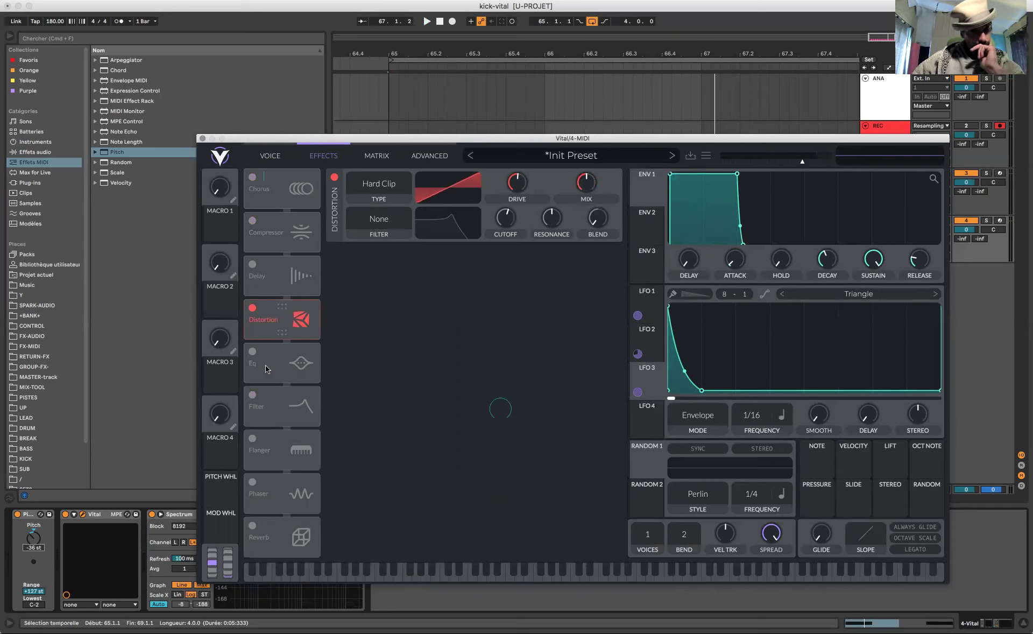
Enable the EQ effect with a low cut at the bottom of the spectrum and a high cut at the top end
{"action": "left_click", "coordinate": [253, 352]}
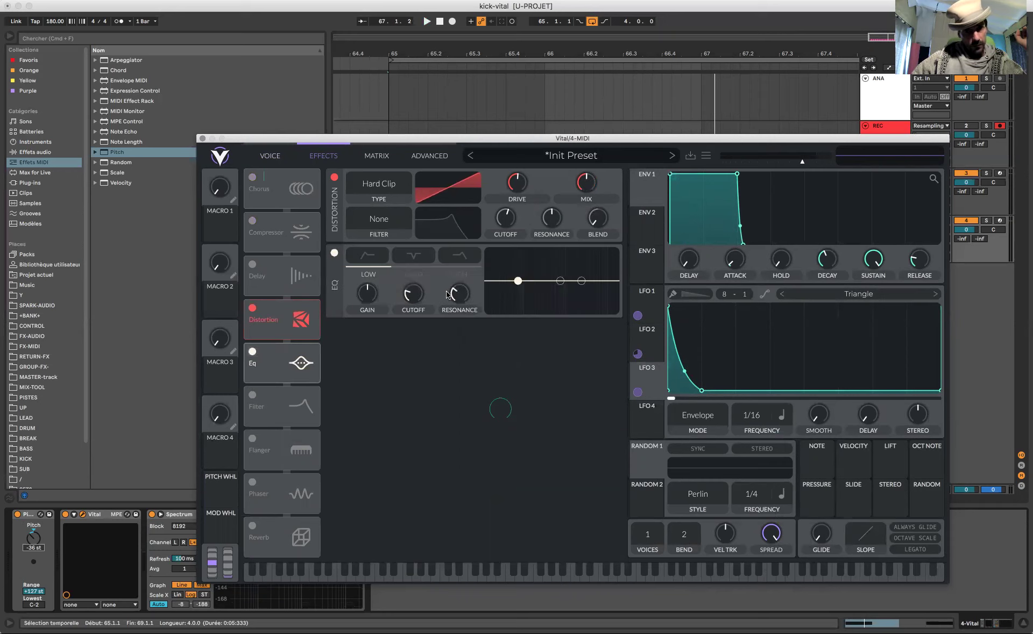
{"action": "left_click_drag", "start_coordinate": [517, 280], "coordinate": [496, 301]}
{"action": "left_click_drag", "start_coordinate": [582, 281], "coordinate": [599, 275]}
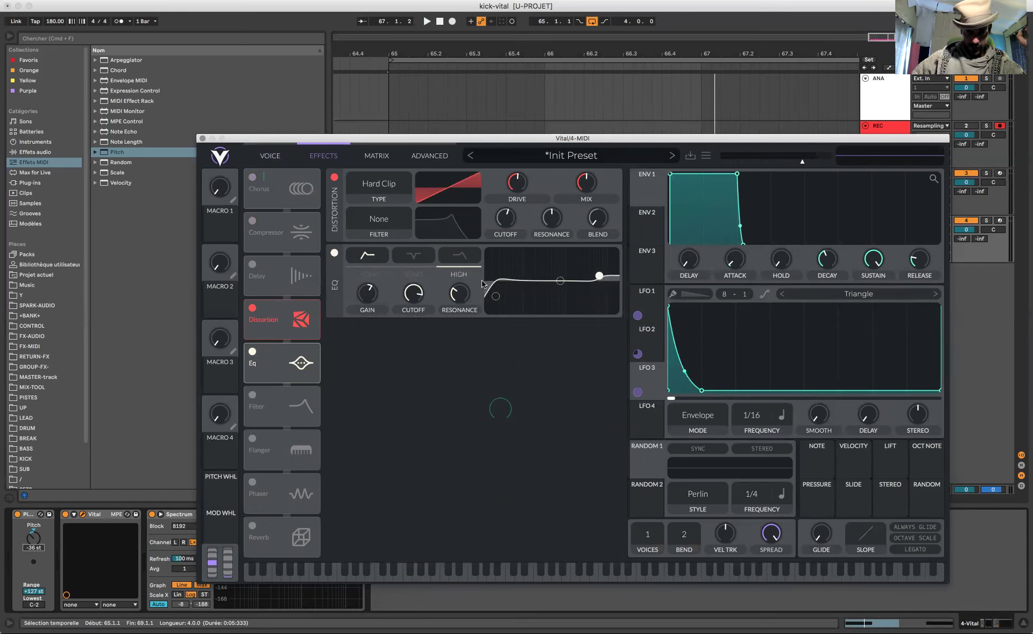
{"action": "left_click", "coordinate": [461, 256]}
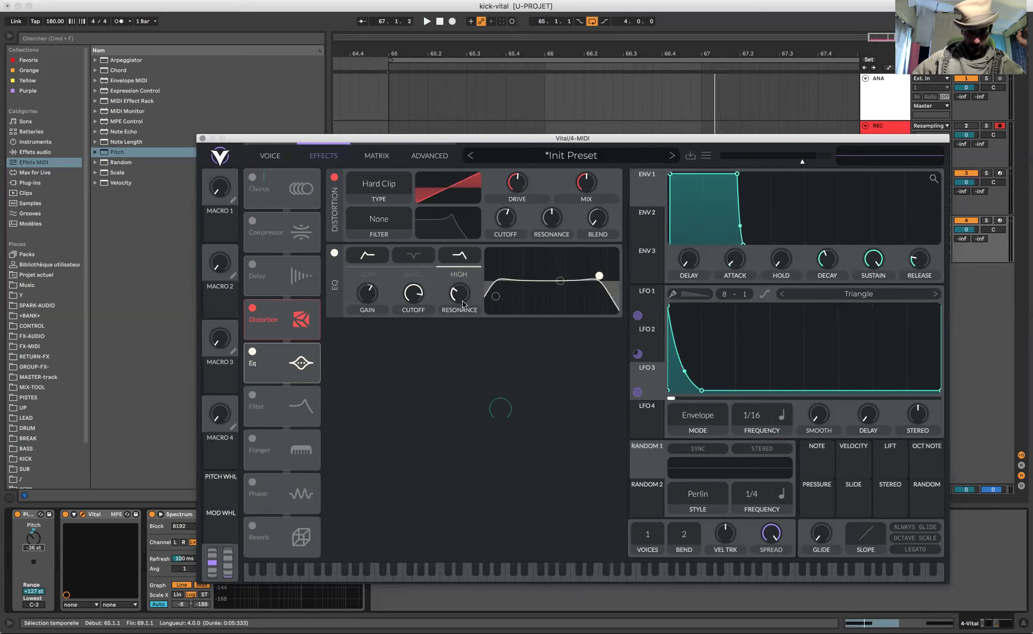
Add an EQ band boost of about 2.4 dB near 5615 Hz and move the high cut to 12318 Hz while auditioning
{"action": "left_click_drag", "start_coordinate": [460, 295], "coordinate": [461, 299]}
{"action": "left_click_drag", "start_coordinate": [600, 276], "coordinate": [608, 278]}
{"action": "mouse_move", "coordinate": [611, 278]}
{"action": "left_mouse_down"}
{"action": "mouse_move", "coordinate": [586, 280]}
{"action": "mouse_move", "coordinate": [596, 278]}
{"action": "left_mouse_up"}
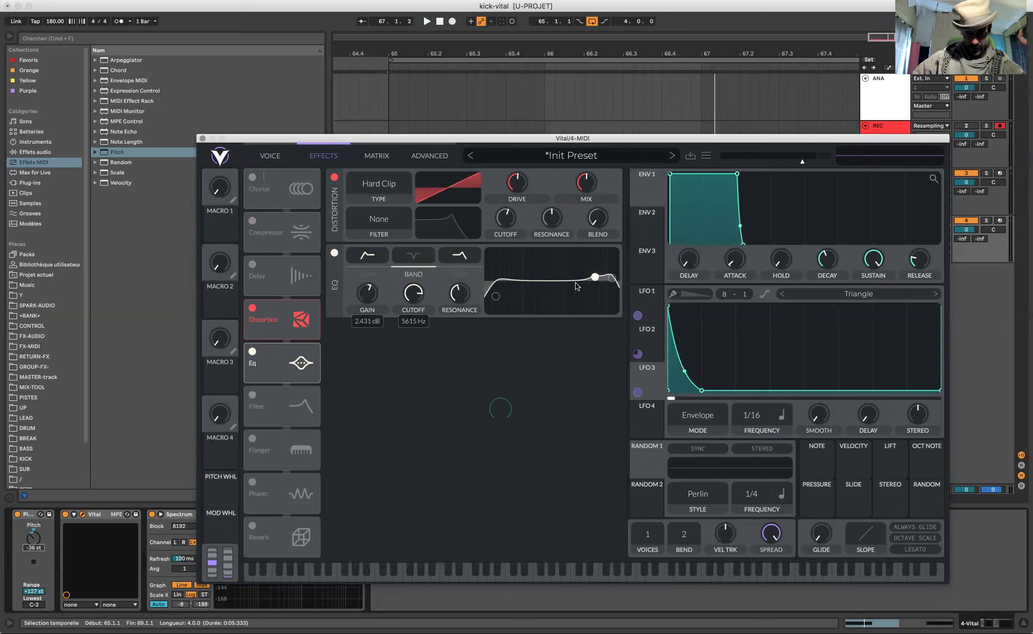
{"action": "key", "text": "space"}
{"action": "left_click_drag", "start_coordinate": [594, 278], "coordinate": [610, 278]}
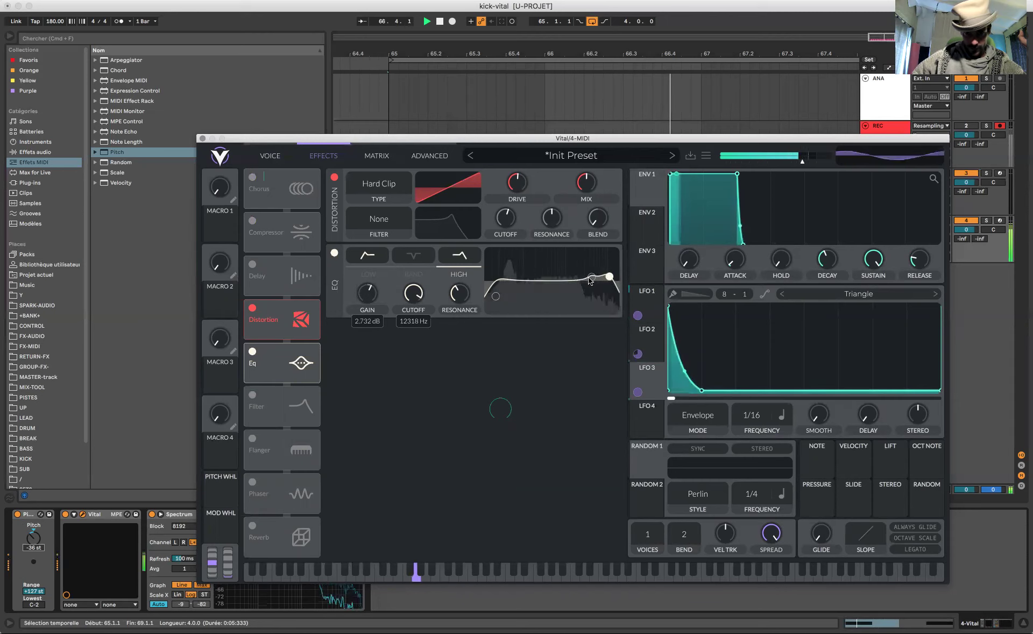
{"action": "key", "text": "space"}
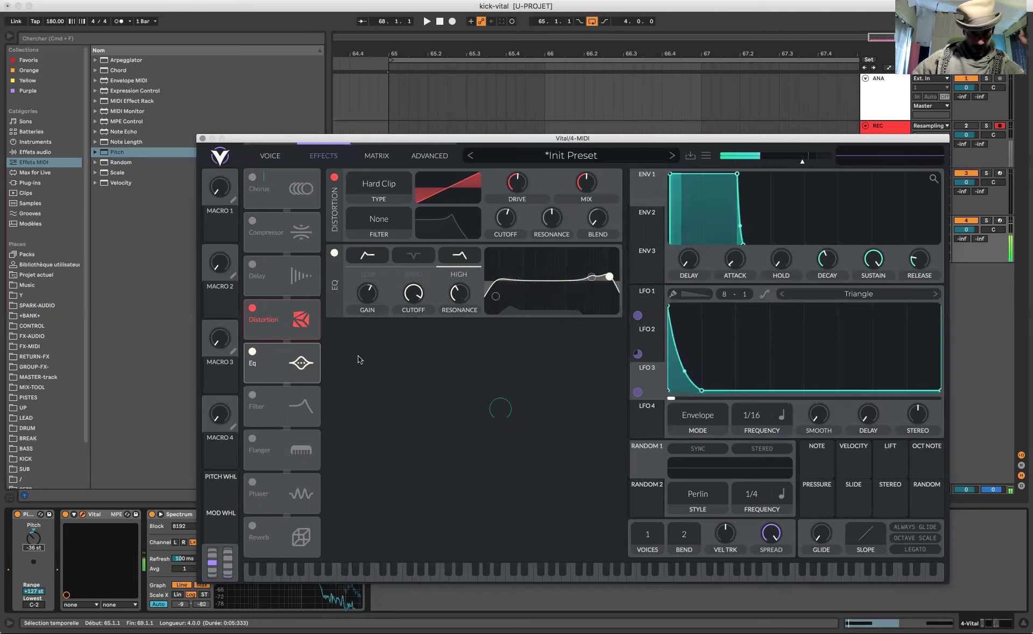
Enable the Filter effect and raise its drive to 4.160 dB while the loop plays
{"action": "left_click", "coordinate": [251, 398]}
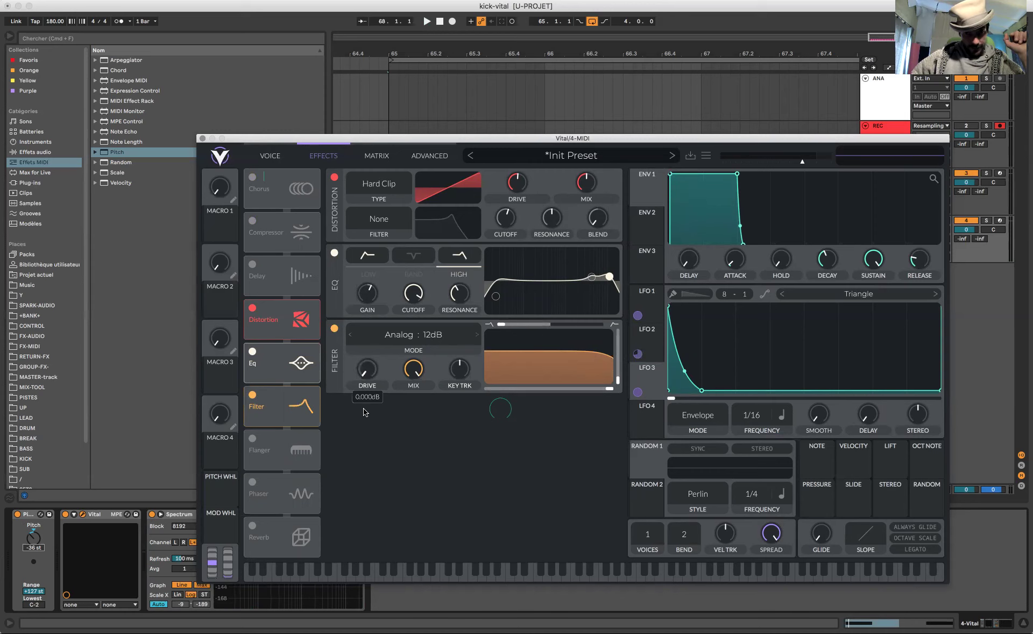
{"action": "key", "text": "space"}
{"action": "mouse_move", "coordinate": [356, 351]}
{"action": "scroll", "coordinate": [357, 355], "scroll_direction": "up", "scroll_amount": 3}
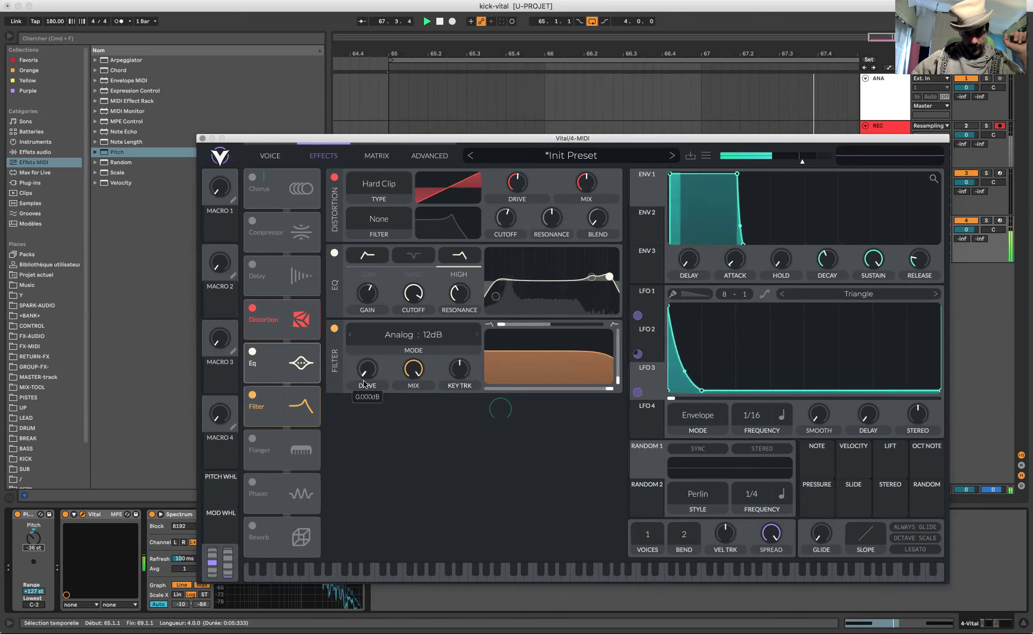
{"action": "left_click_drag", "start_coordinate": [357, 360], "coordinate": [364, 375]}
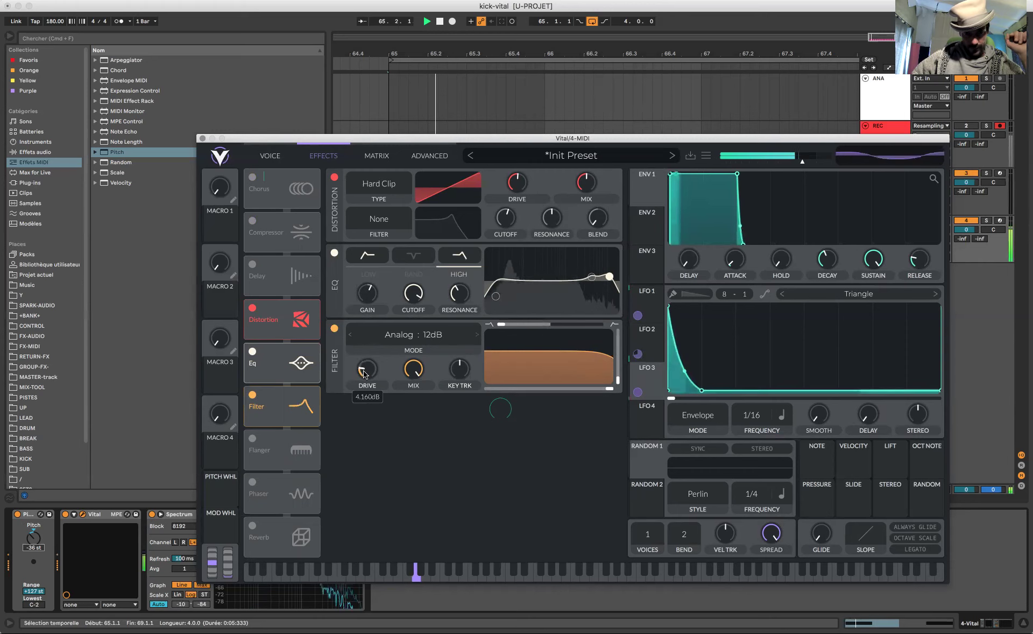
{"action": "key", "text": "space"}
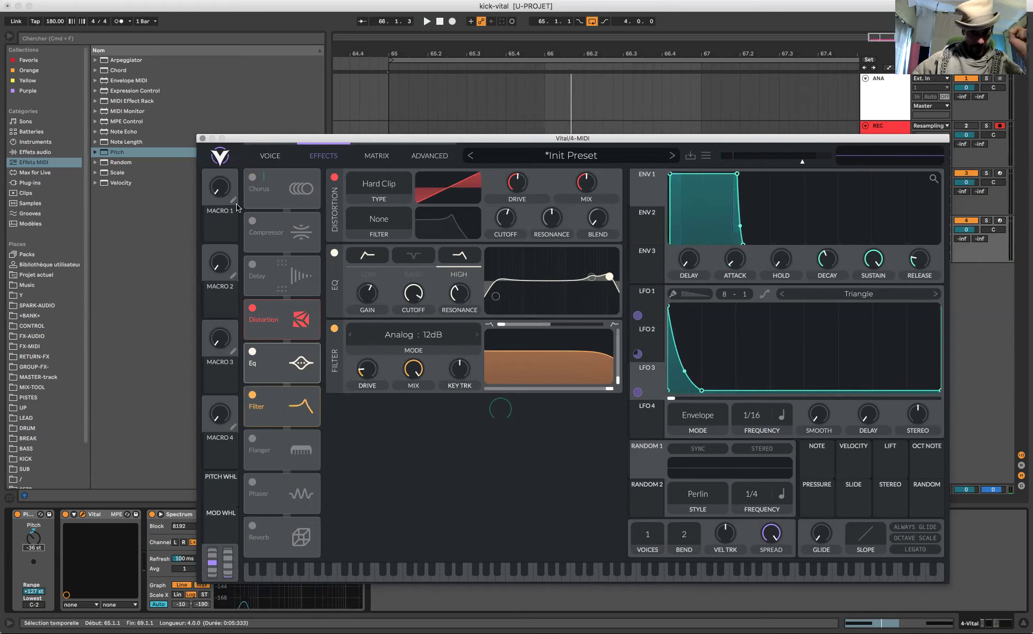
Record a short take of the kick on the REC track from bar 65 and inspect its waveform up close
{"action": "left_click_drag", "start_coordinate": [367, 139], "coordinate": [370, 381]}
{"action": "left_click", "coordinate": [393, 152]}
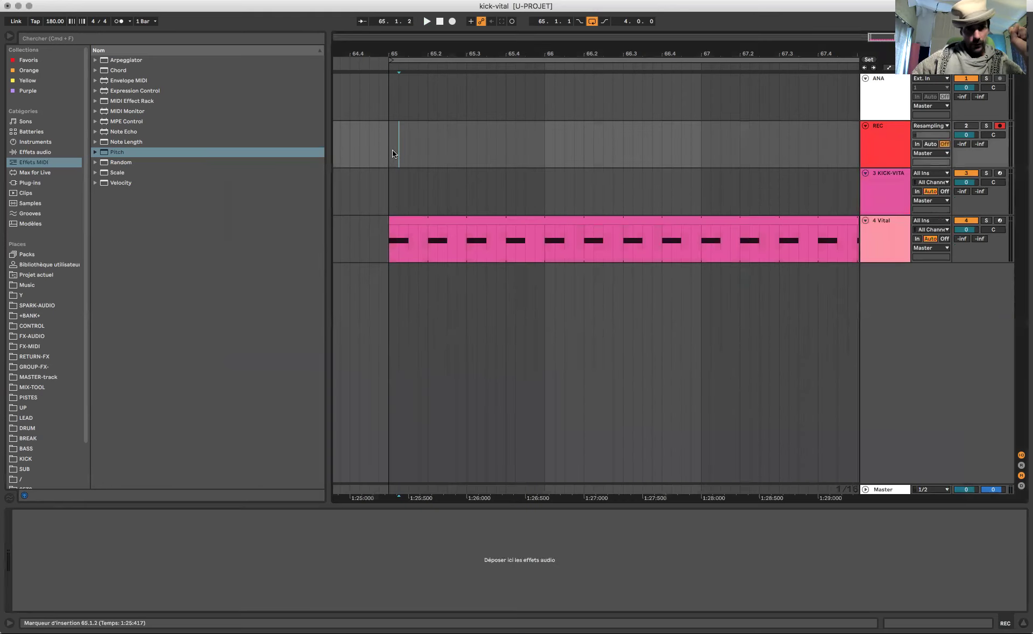
{"action": "left_click", "coordinate": [451, 22]}
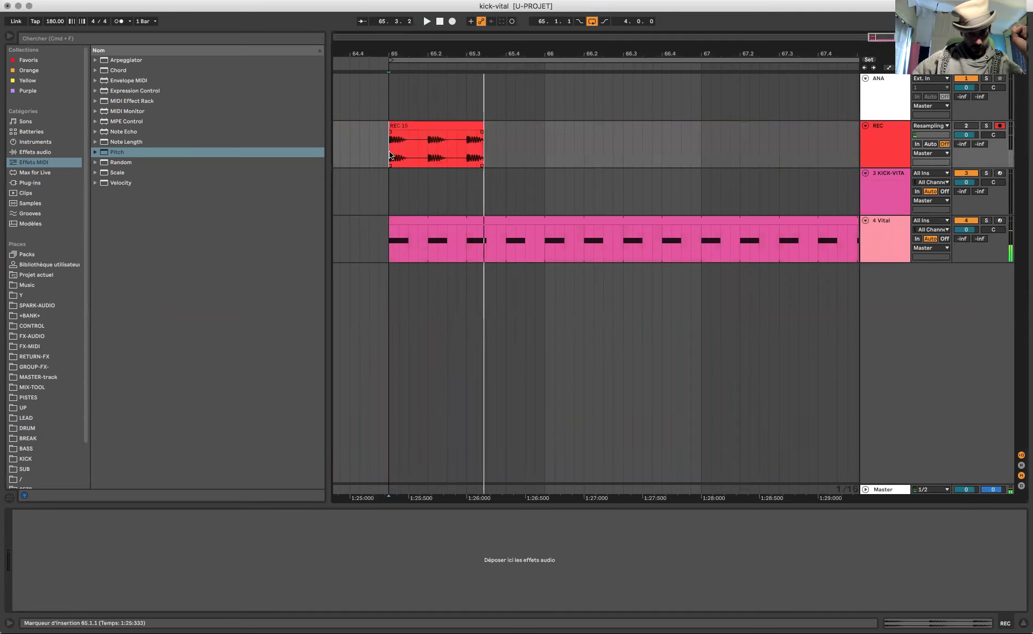
{"action": "scroll", "coordinate": [389, 155], "scroll_direction": "up", "scroll_amount": 5}
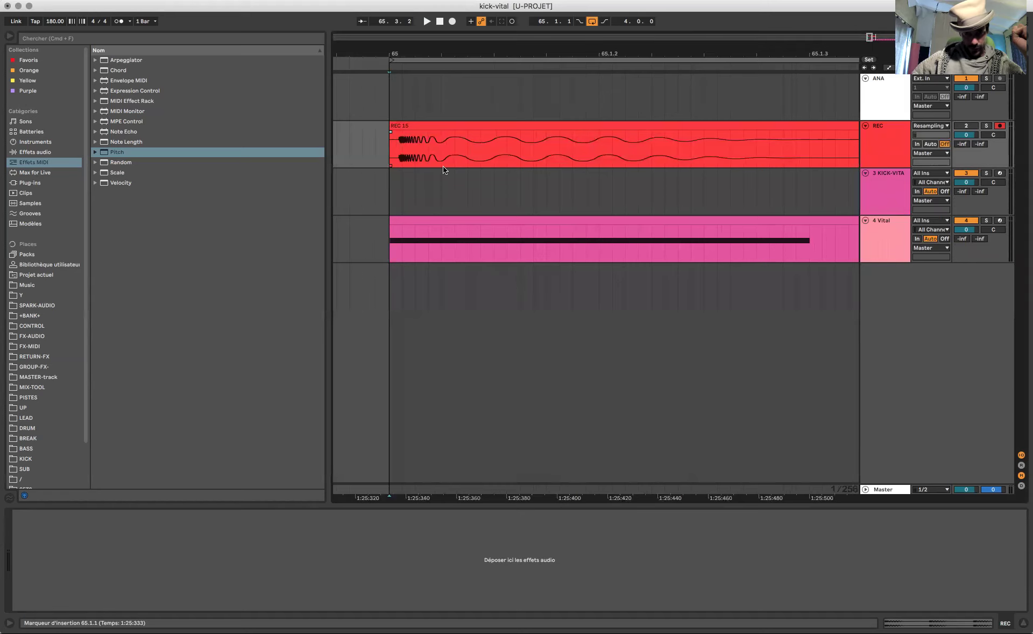
{"action": "scroll", "coordinate": [468, 135], "scroll_direction": "down", "scroll_amount": 5}
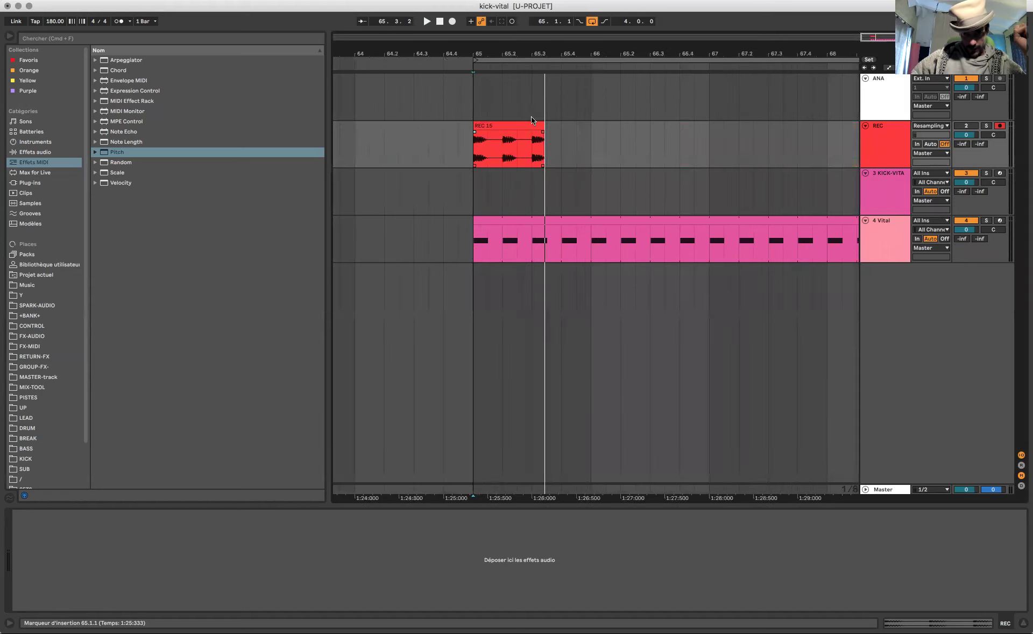
Delete the recorded audio clip from the REC track
{"action": "left_click", "coordinate": [531, 123]}
{"action": "key", "text": "Delete"}
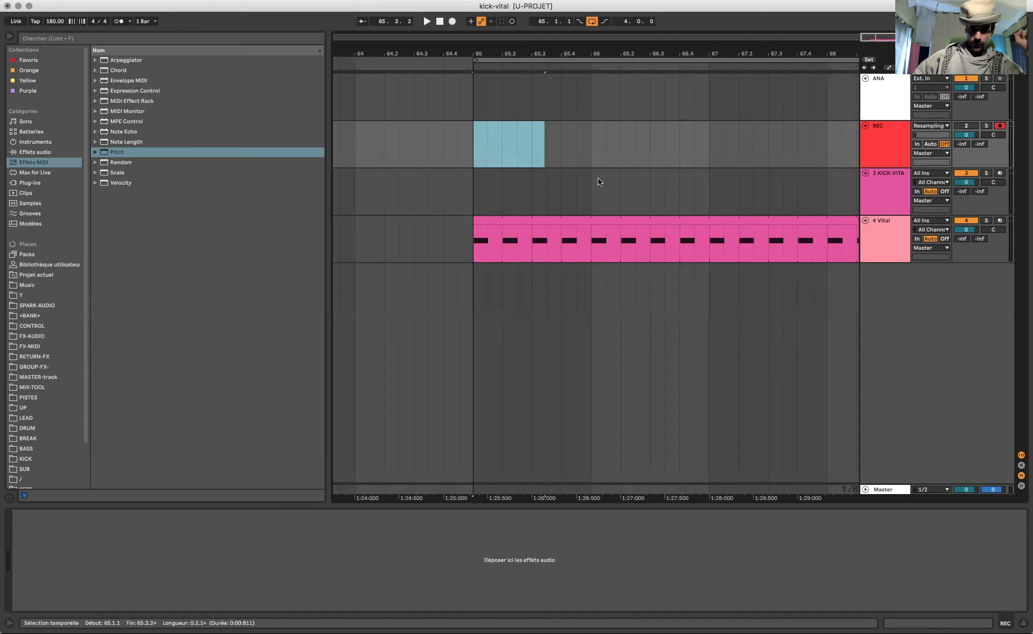
Raise Vital's output volume to -0.968 dB while auditioning the kick
{"action": "left_click", "coordinate": [567, 229]}
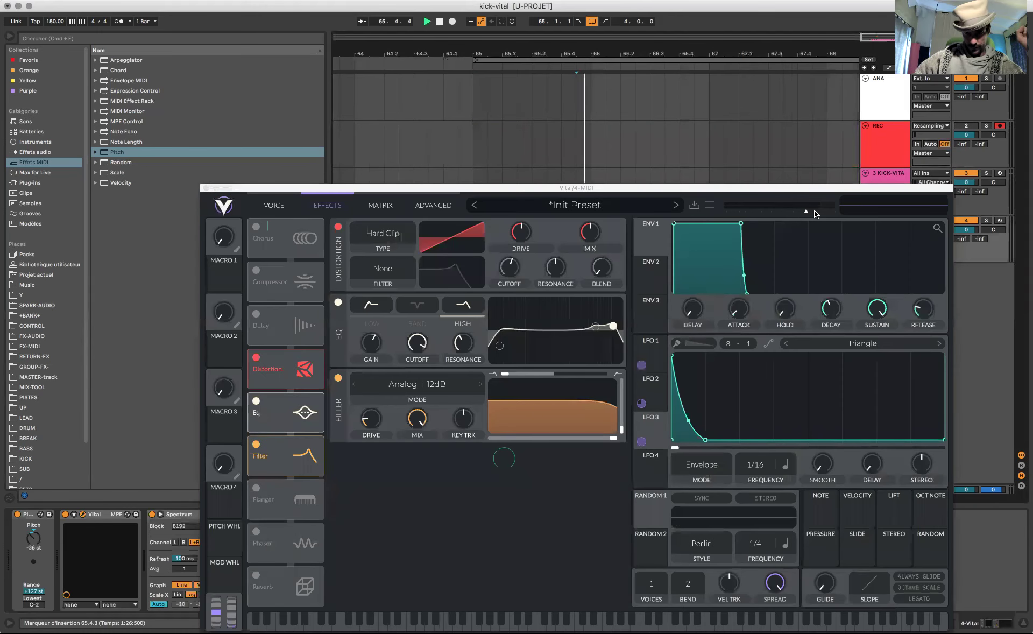
{"action": "key", "text": "space"}
{"action": "mouse_move", "coordinate": [808, 211]}
{"action": "left_mouse_down"}
{"action": "mouse_move", "coordinate": [827, 219]}
{"action": "mouse_move", "coordinate": [817, 215]}
{"action": "left_mouse_up"}
{"action": "key", "text": "space"}
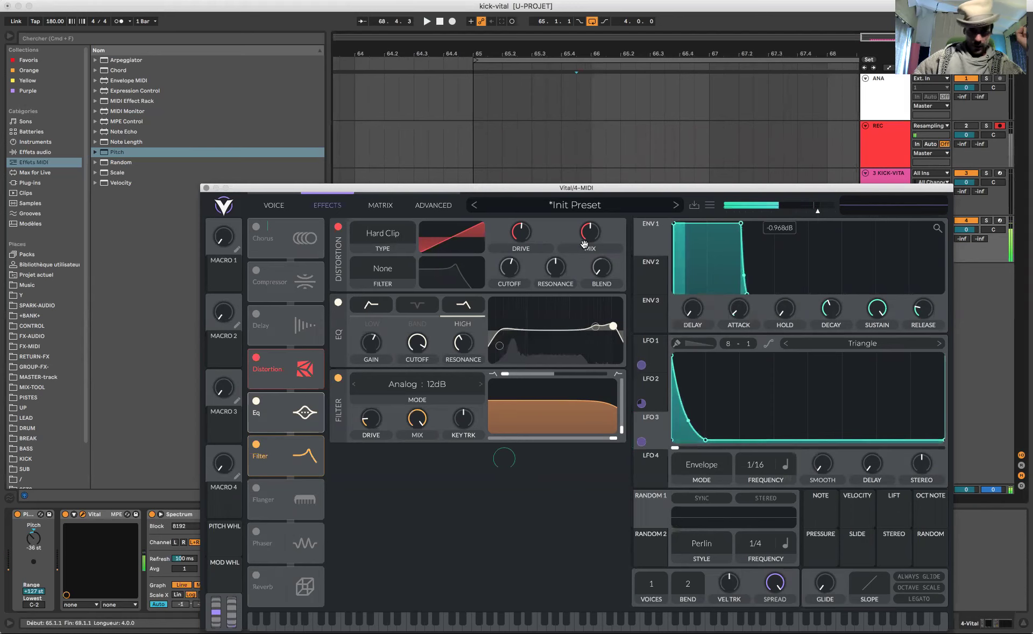
Group the Pitch and Vital devices into an Instrument Rack and rename it KICK-VITAL
{"action": "left_click", "coordinate": [206, 187]}
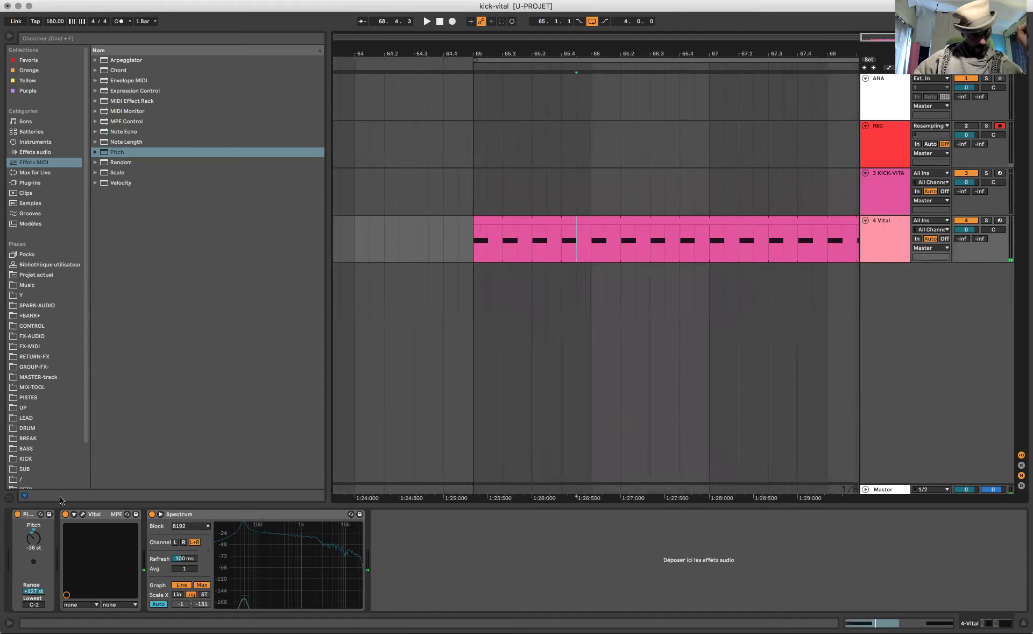
{"action": "left_click", "coordinate": [98, 517]}
{"action": "key", "text": "super+g"}
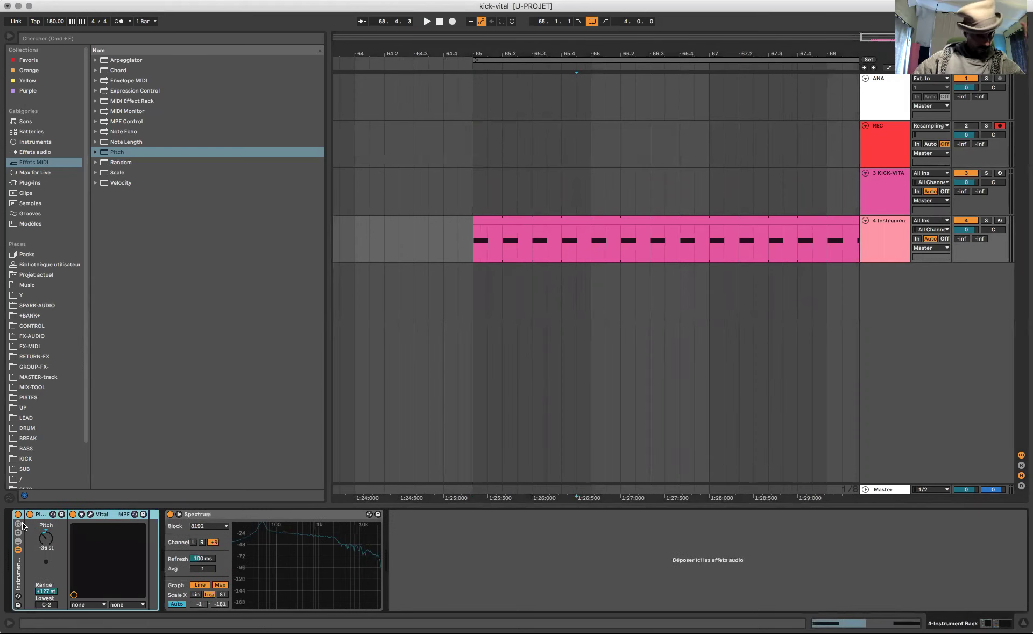
{"action": "key", "text": "super+r"}
{"action": "type", "text": "KICK-VITA"}
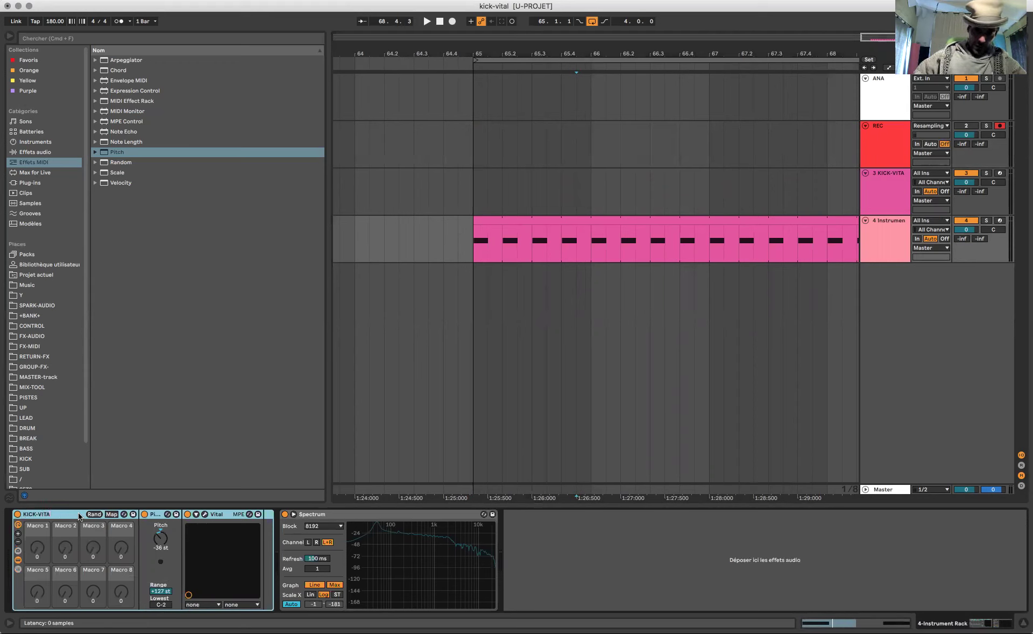
{"action": "type", "text": "L"}
{"action": "key", "text": "Return"}
Save the KICK-VITAL rack as a preset in the KICK folder's BASICS subfolder, declining to overwrite the existing file
{"action": "left_click_drag", "start_coordinate": [54, 460], "coordinate": [133, 82]}
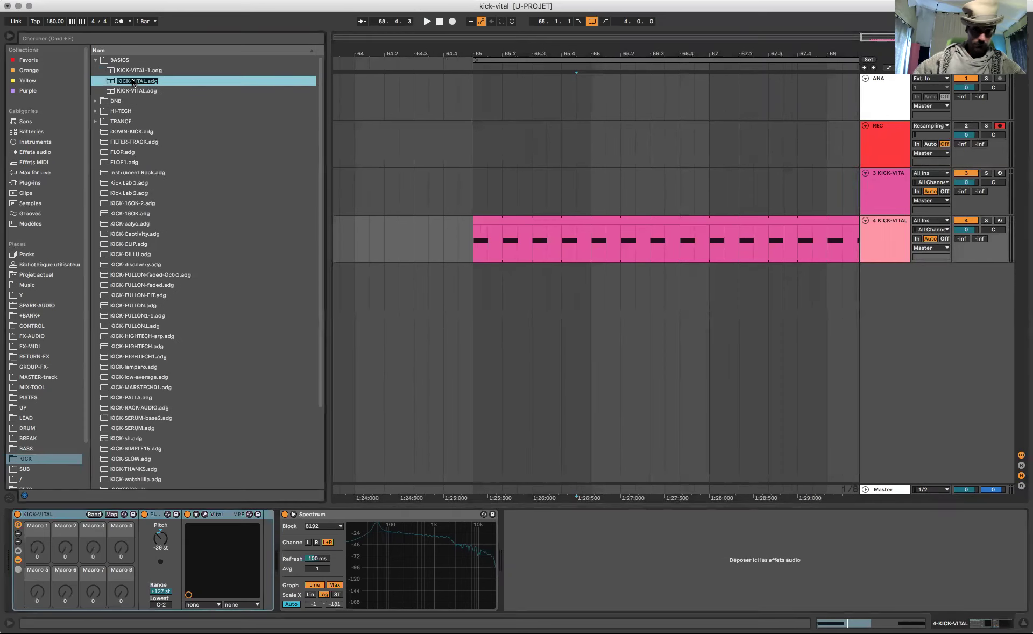
{"action": "key", "text": "Return"}
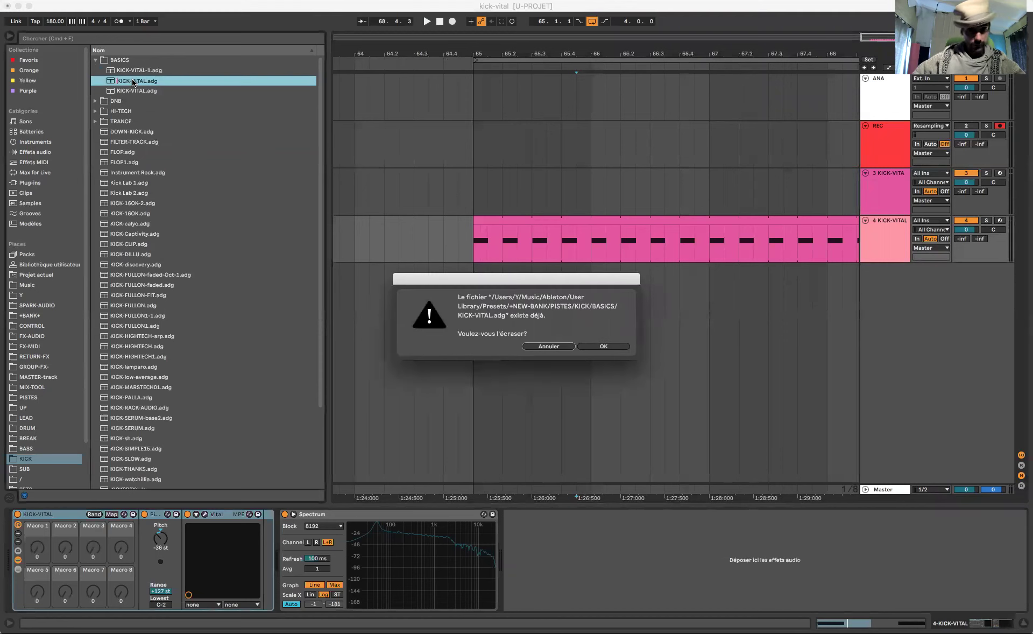
{"action": "left_click", "coordinate": [557, 347]}
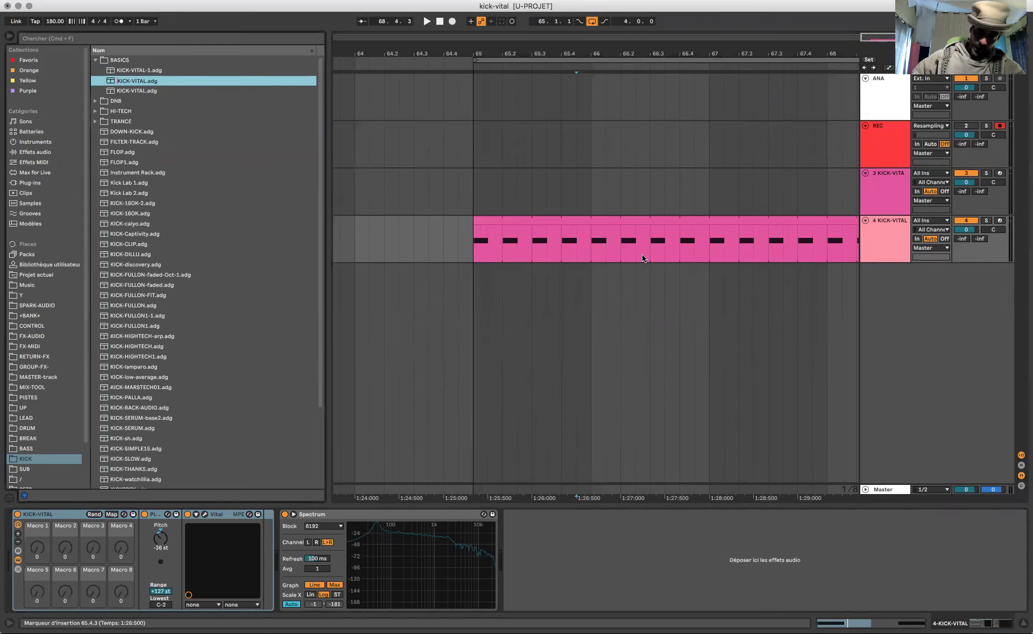